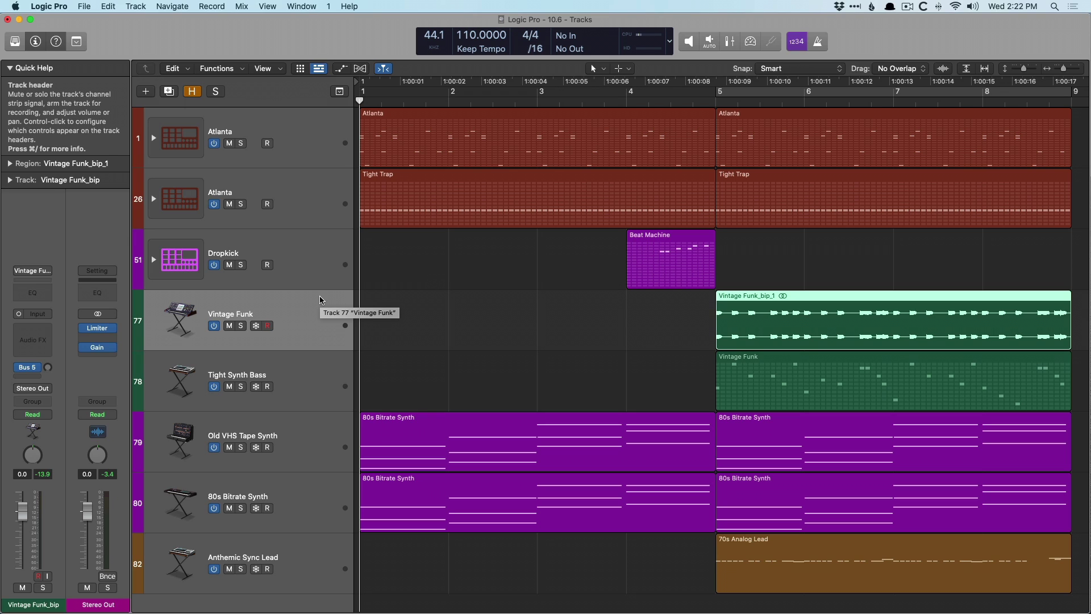
Step: Start playback of the arrangement with the Vintage Funk, drum and synth regions
{"action": "key", "text": "space"}
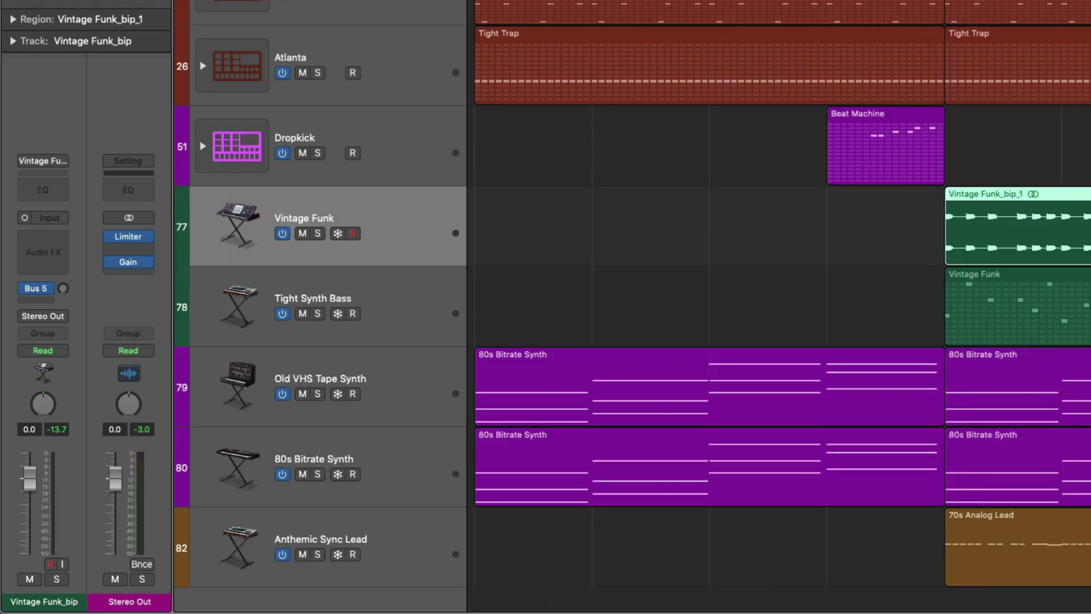
Step: Show the Mixer, start playback and solo the Vintage Funk_bip channel strip
{"action": "key", "text": "x"}
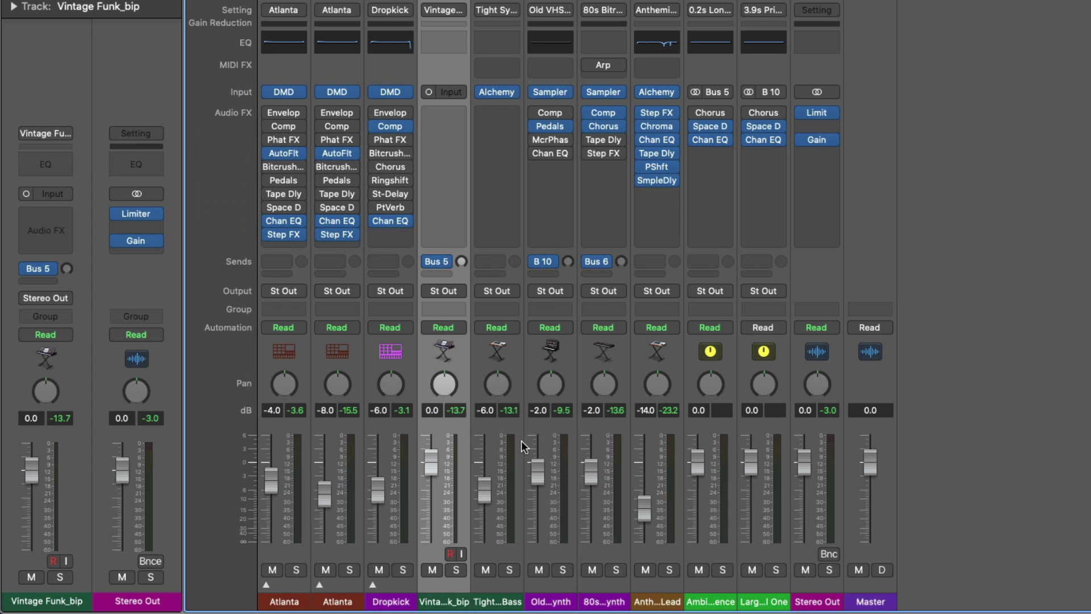
{"action": "key", "text": "space"}
{"action": "left_click", "coordinate": [456, 569]}
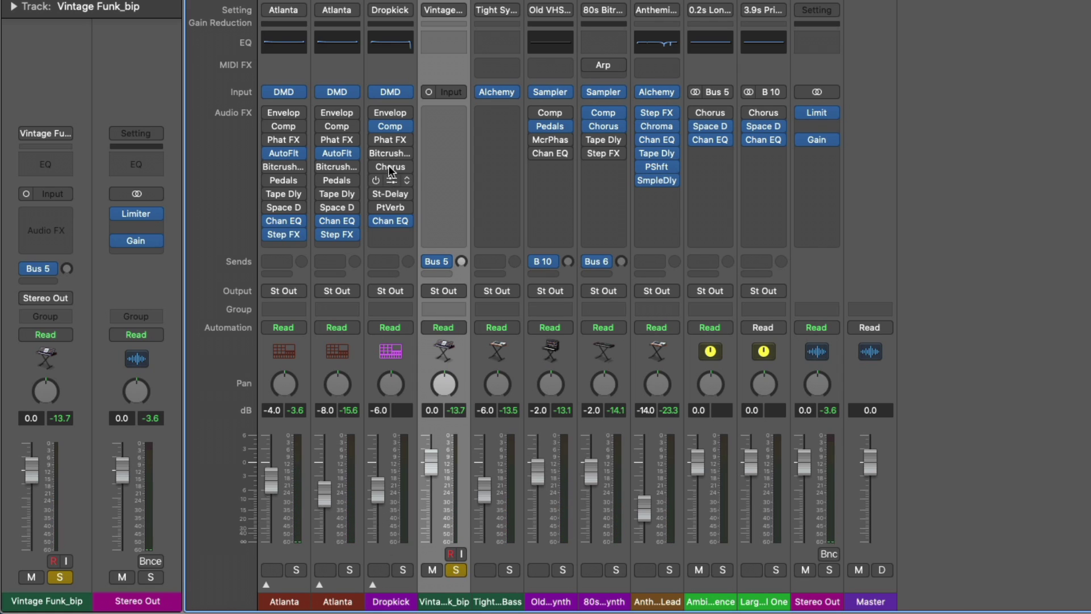
Step: Switch the Vintage Funk_bip channel's input format from mono to stereo
{"action": "left_click", "coordinate": [428, 92]}
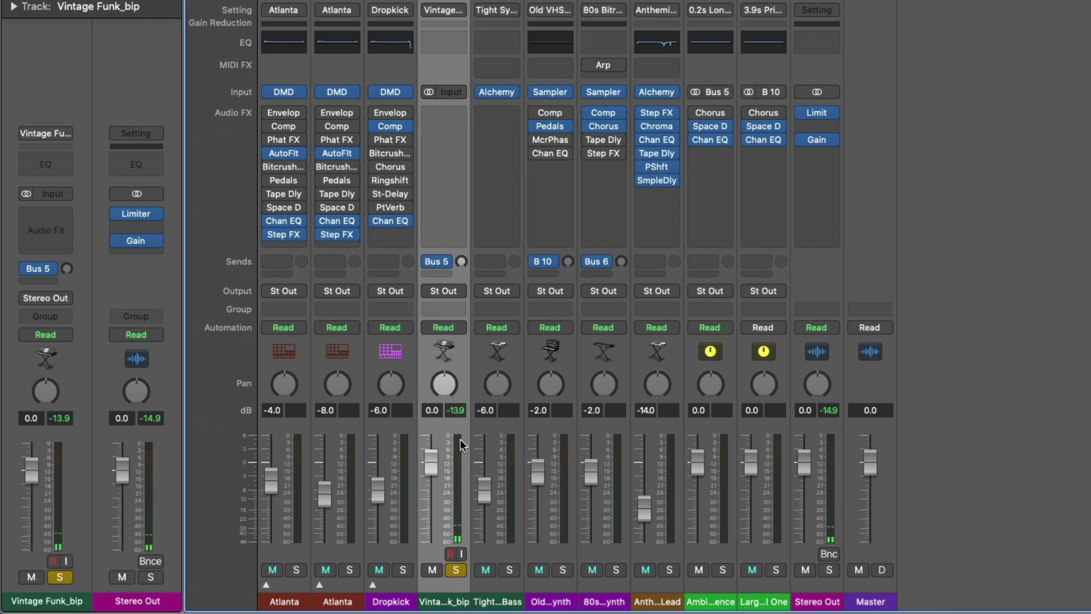
{"action": "left_click", "coordinate": [428, 92]}
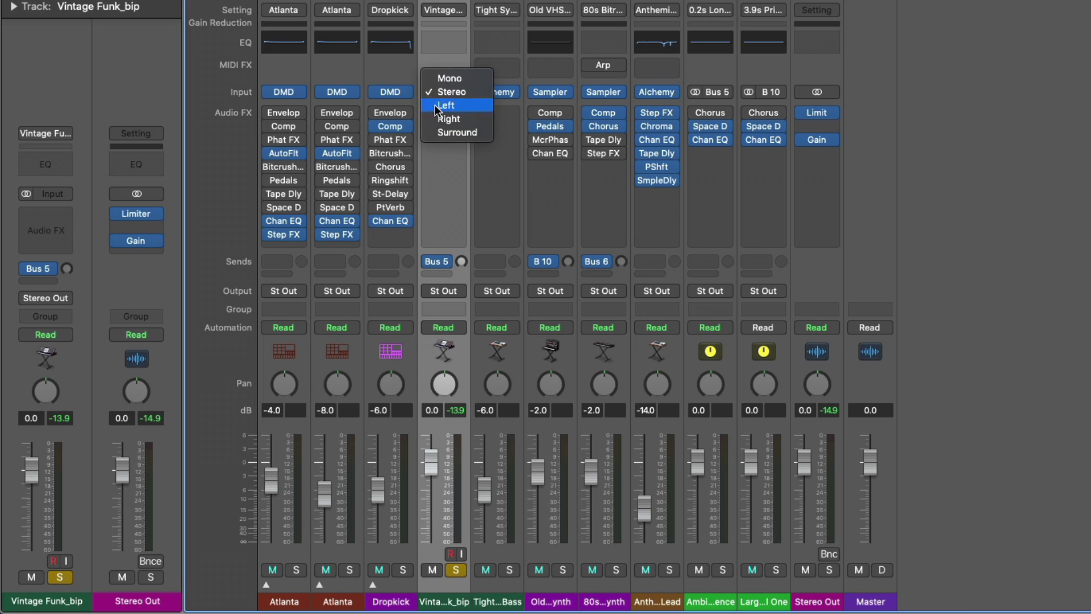
{"action": "left_click", "coordinate": [436, 107]}
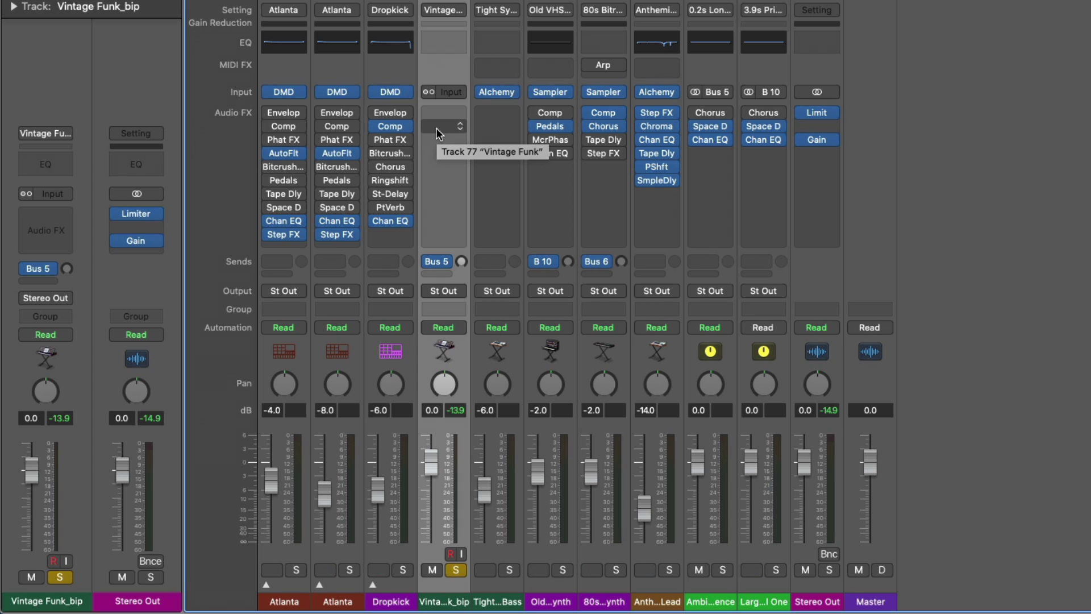
{"action": "left_click", "coordinate": [427, 93]}
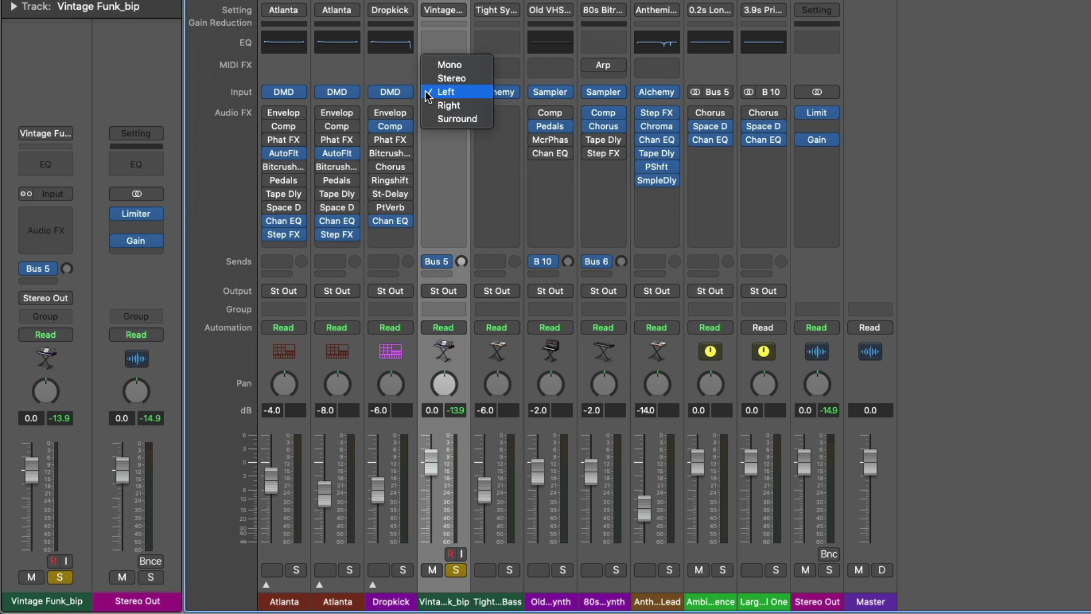
{"action": "left_click", "coordinate": [443, 118]}
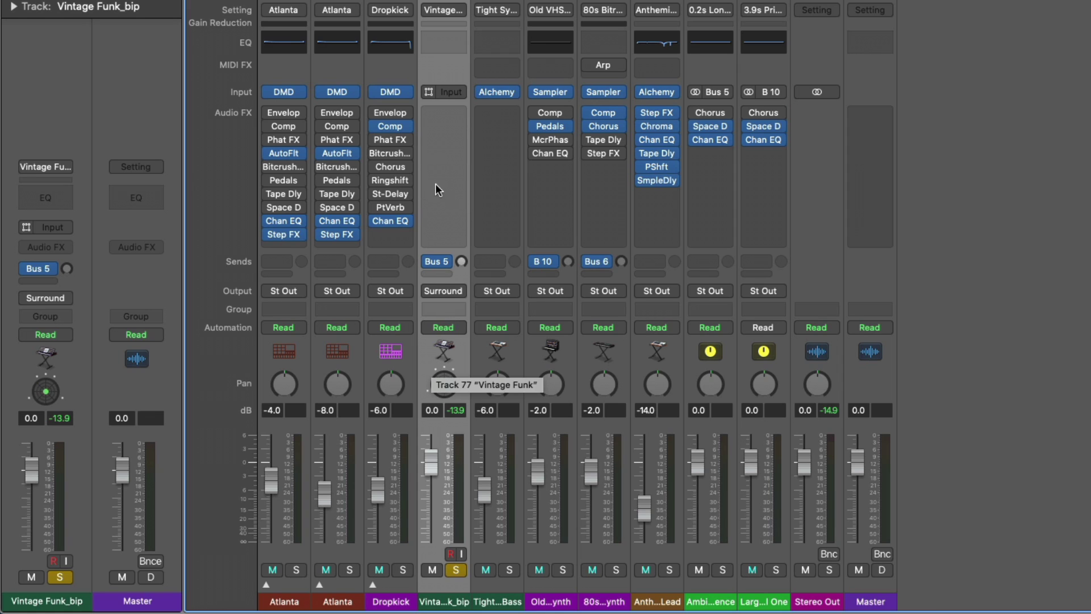
{"action": "left_click", "coordinate": [430, 93]}
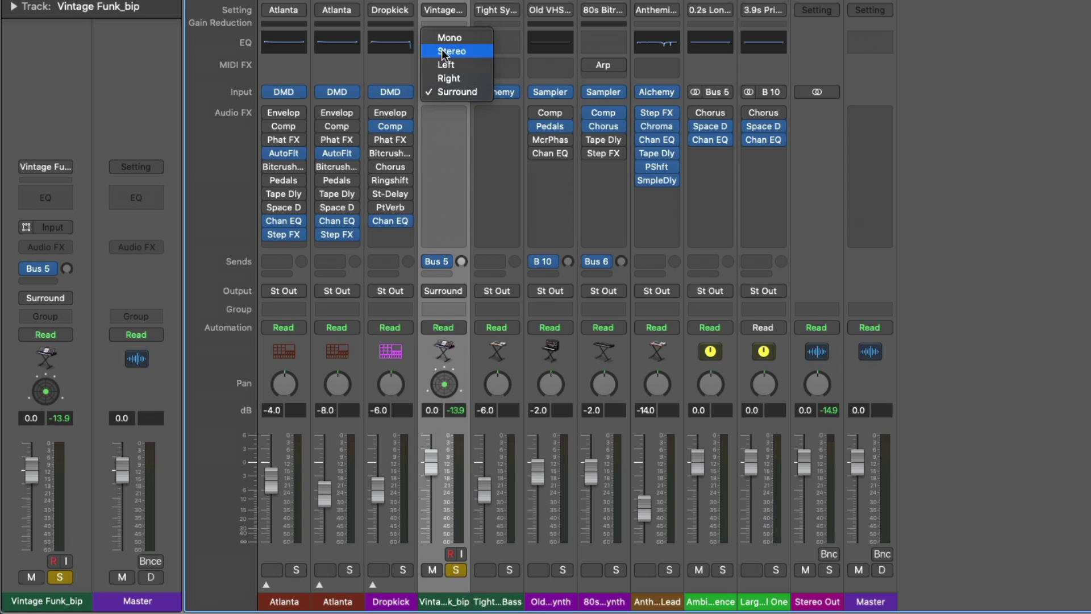
{"action": "key", "text": "Escape"}
{"action": "left_click", "coordinate": [430, 93]}
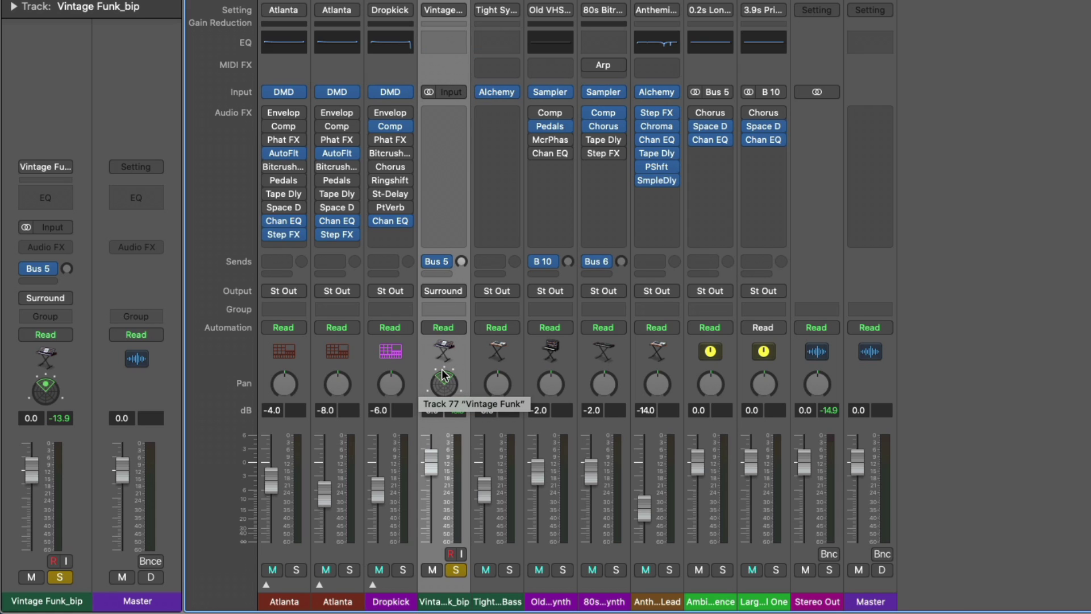
{"action": "left_click", "coordinate": [434, 293]}
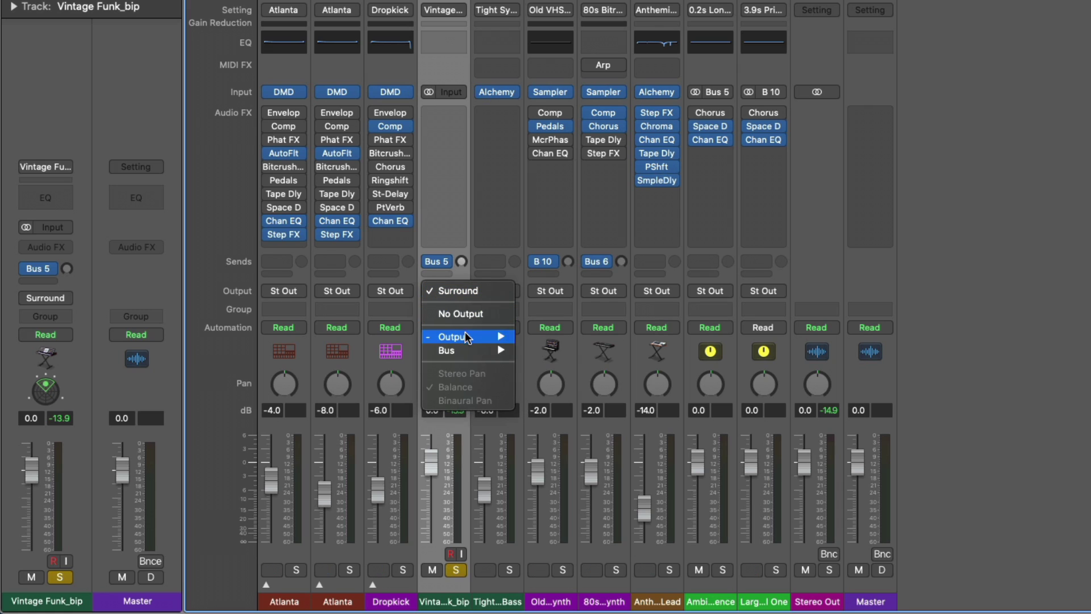
{"action": "mouse_move", "coordinate": [465, 335]}
{"action": "left_click", "coordinate": [544, 333]}
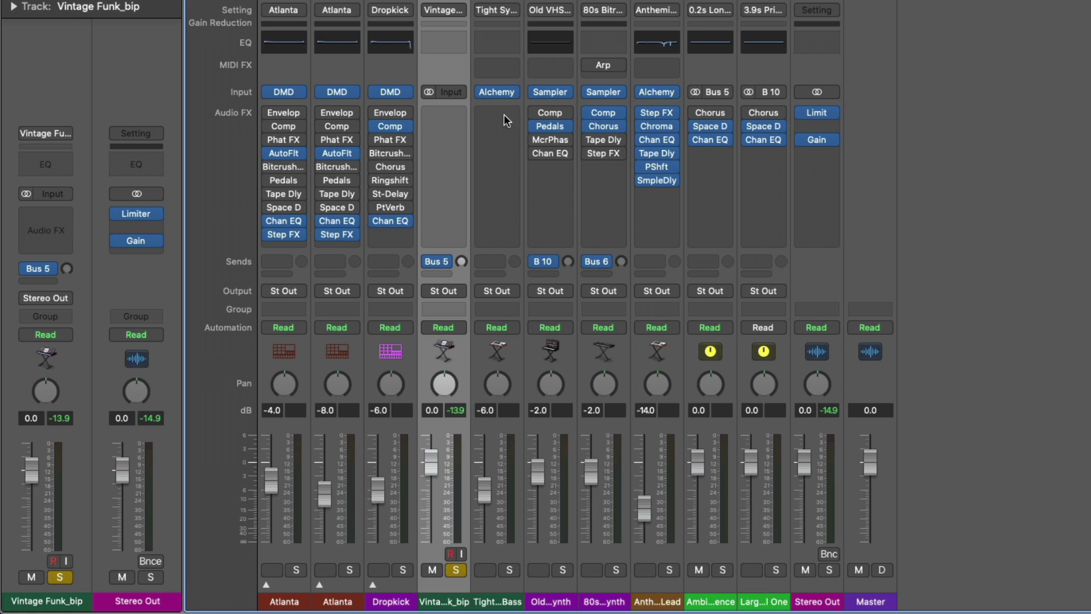
{"action": "left_click", "coordinate": [429, 92]}
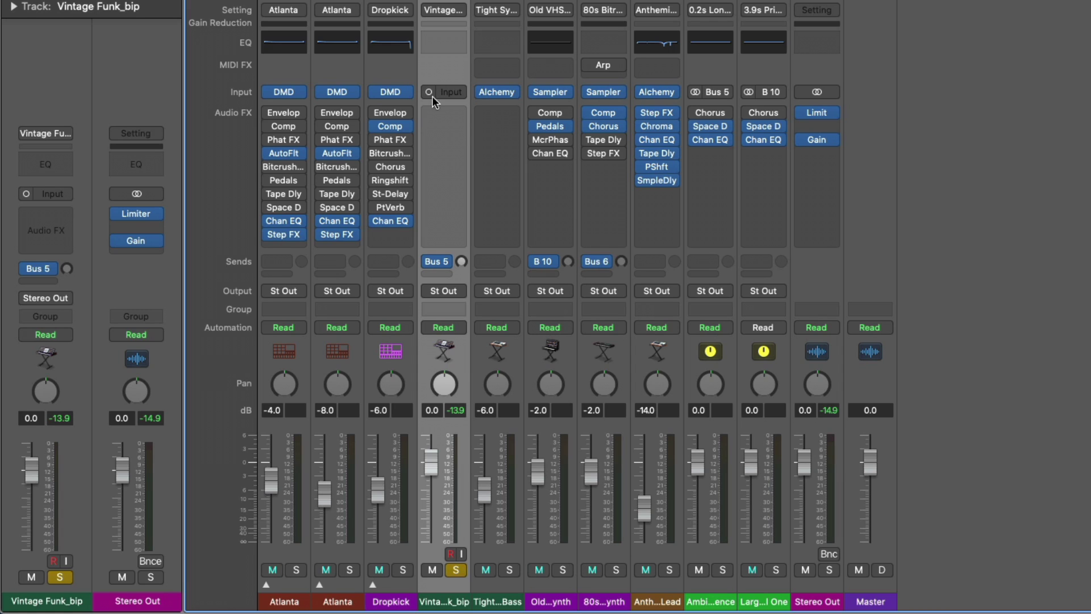
{"action": "left_click", "coordinate": [429, 92]}
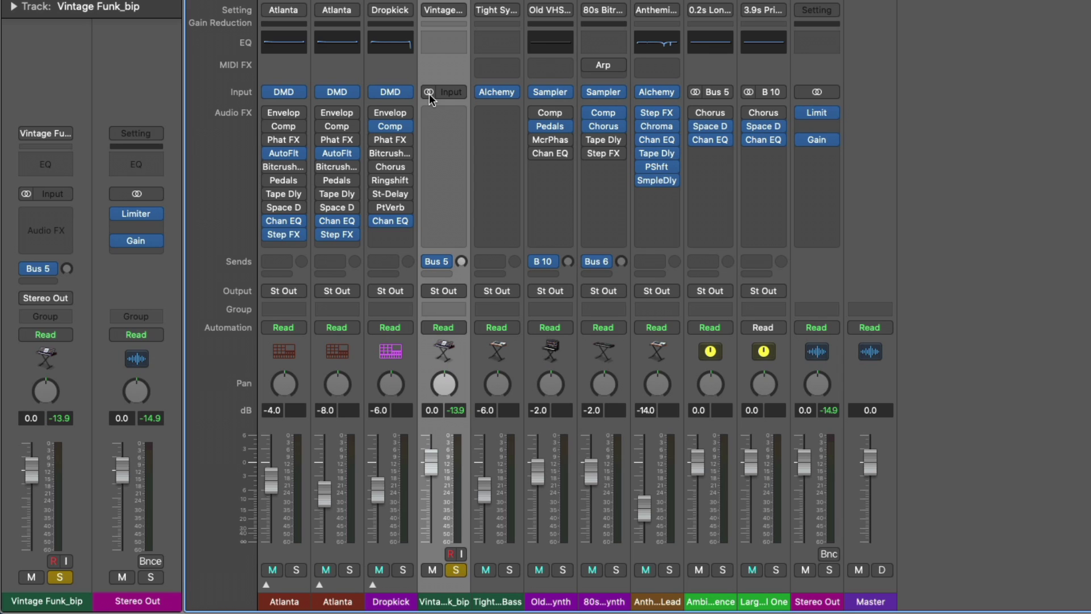
Step: Select the Tight Synth Bass channel and browse its instrument choices without changing anything
{"action": "left_click", "coordinate": [516, 92]}
{"action": "left_click", "coordinate": [516, 92]}
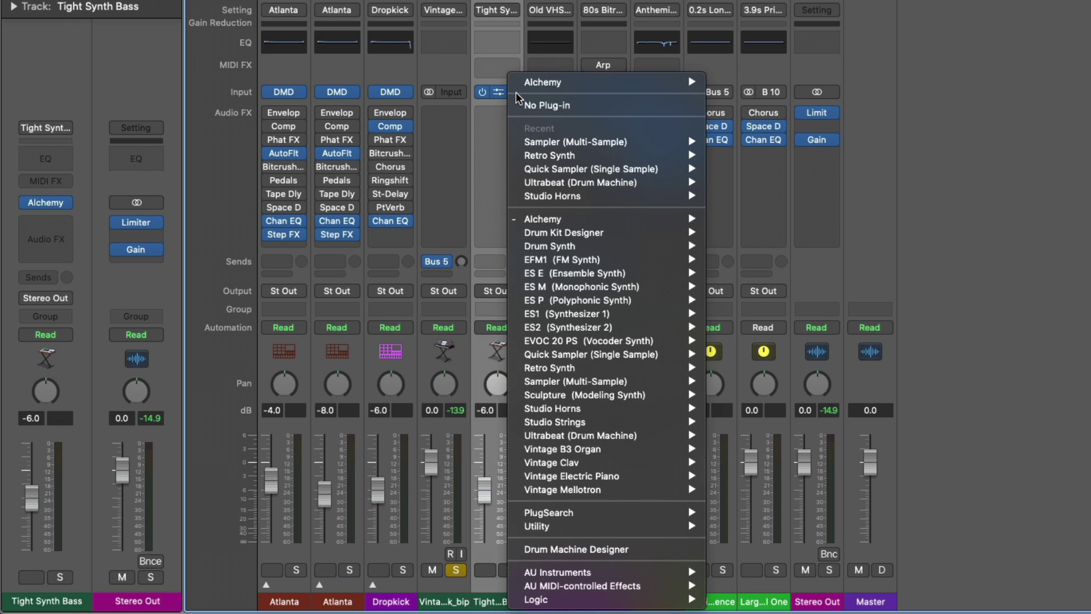
{"action": "mouse_move", "coordinate": [537, 86]}
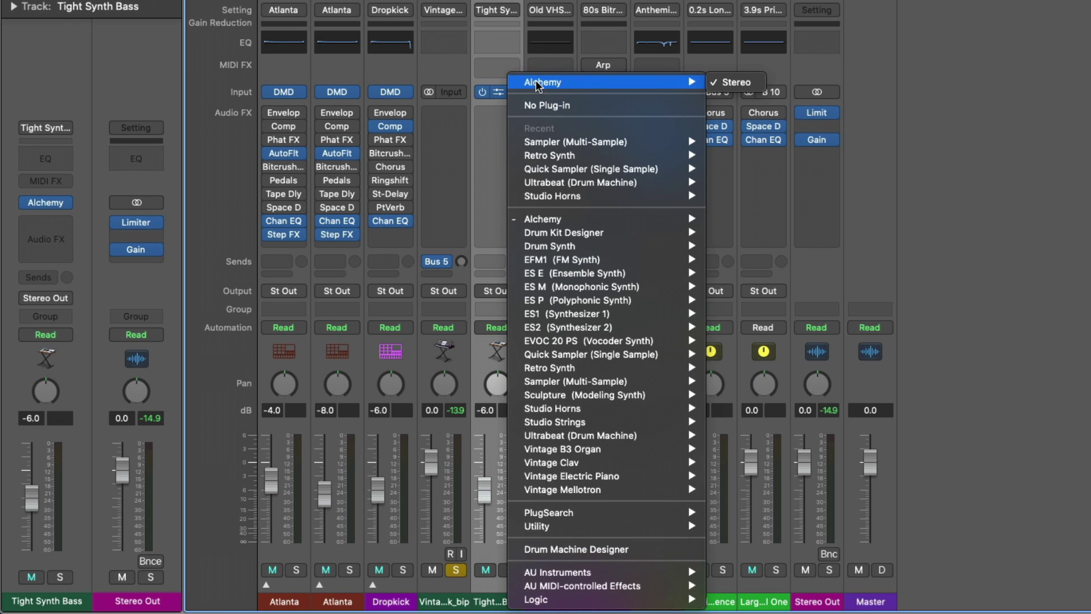
{"action": "left_click", "coordinate": [495, 50]}
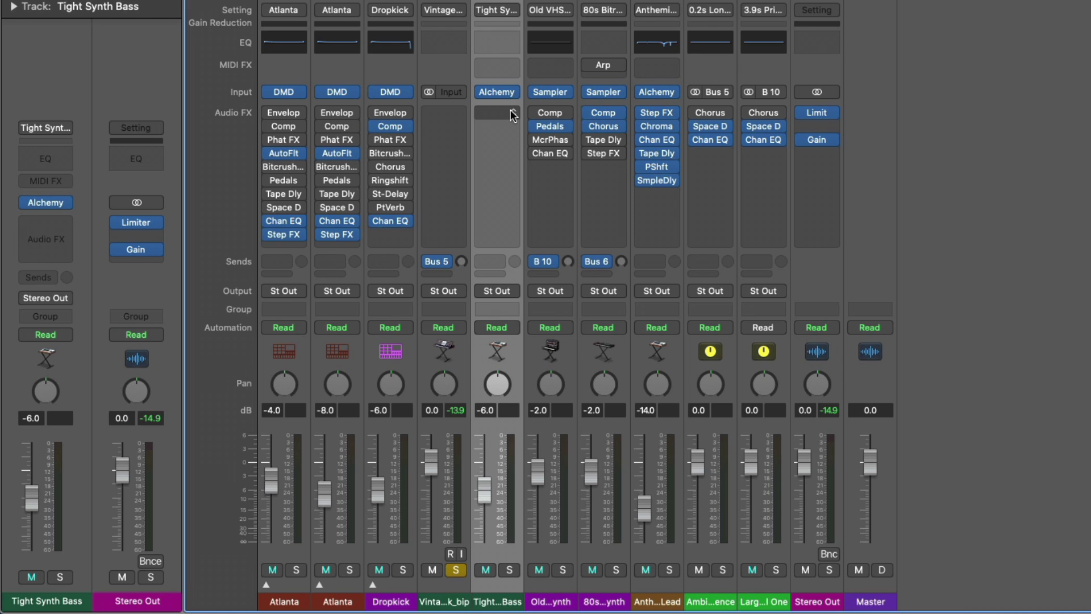
Step: Set the Old VHS Tape Synth's Sampler (Multi-Sample) instrument to Mono
{"action": "left_click", "coordinate": [567, 92]}
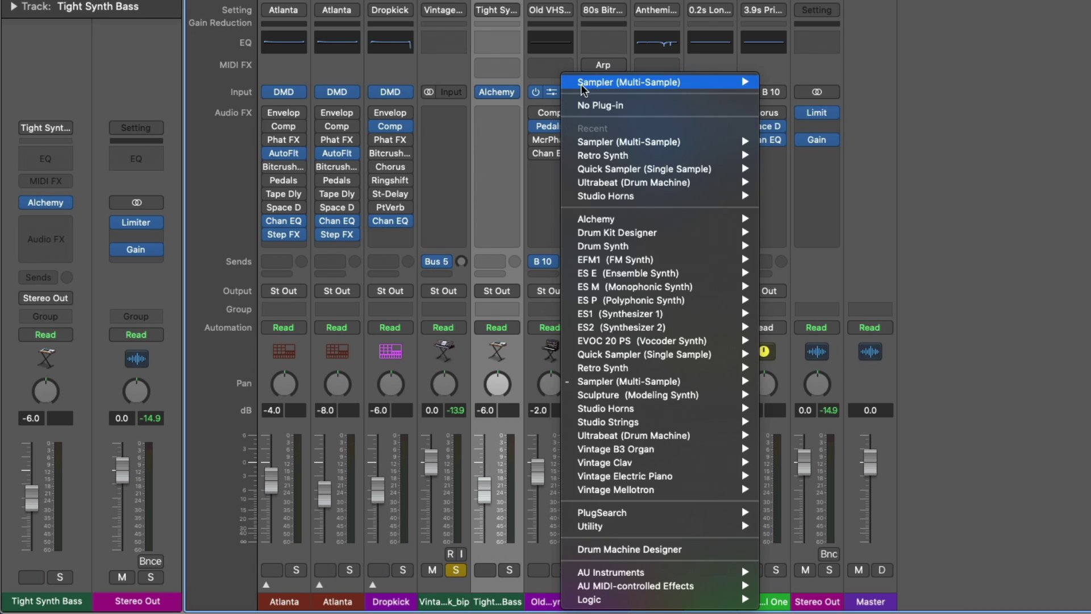
{"action": "mouse_move", "coordinate": [588, 88]}
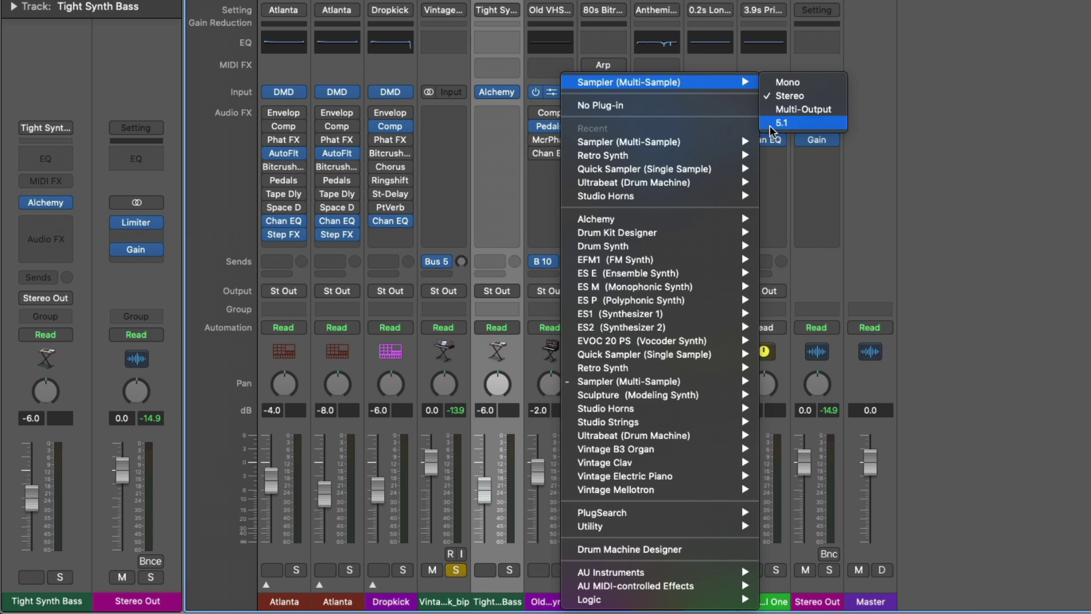
{"action": "left_click", "coordinate": [877, 96]}
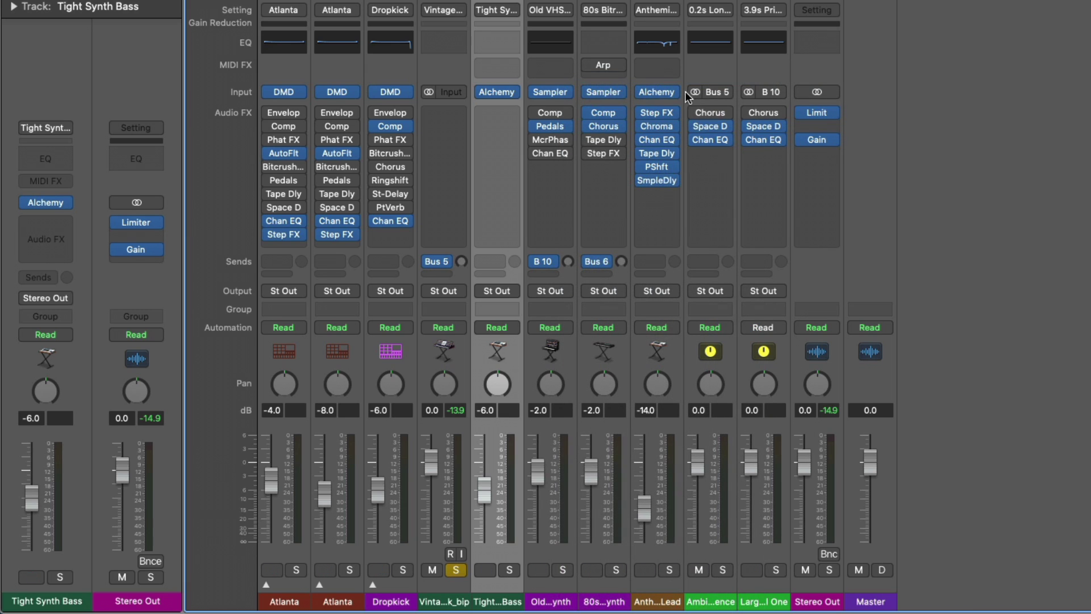
{"action": "left_click", "coordinate": [567, 92]}
{"action": "mouse_move", "coordinate": [616, 84]}
{"action": "left_click", "coordinate": [772, 82]}
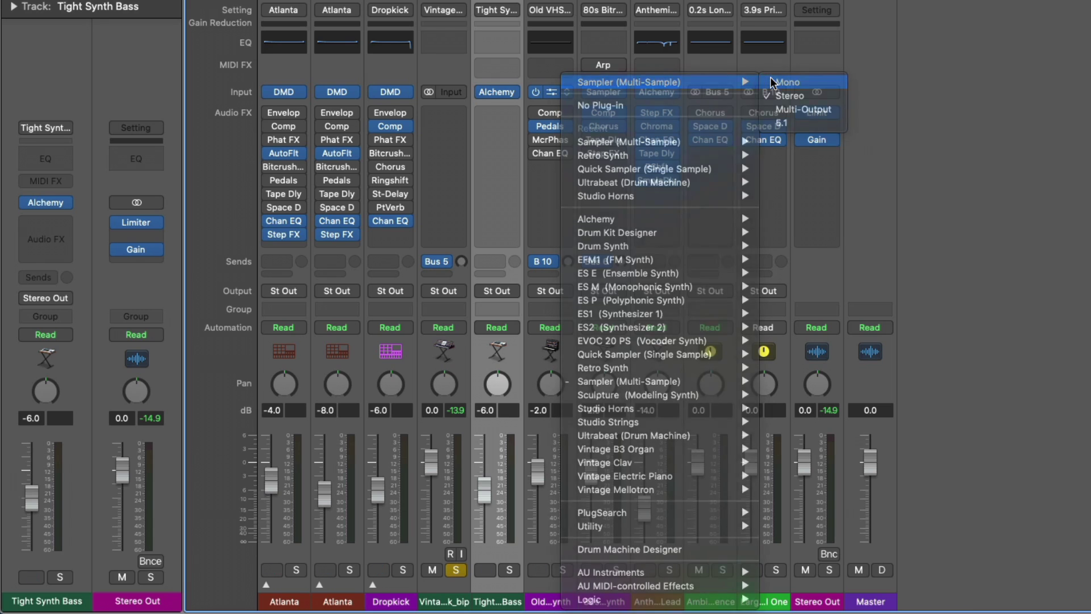
{"action": "left_click_drag", "start_coordinate": [597, 135], "coordinate": [567, 150]}
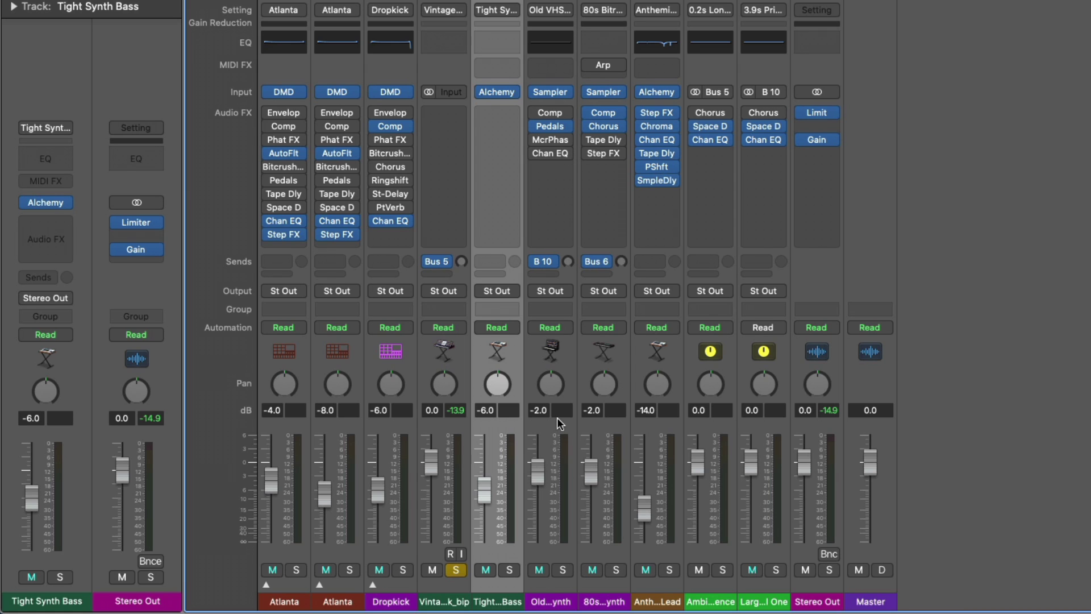
{"action": "key", "text": "x"}
{"action": "key", "text": "x"}
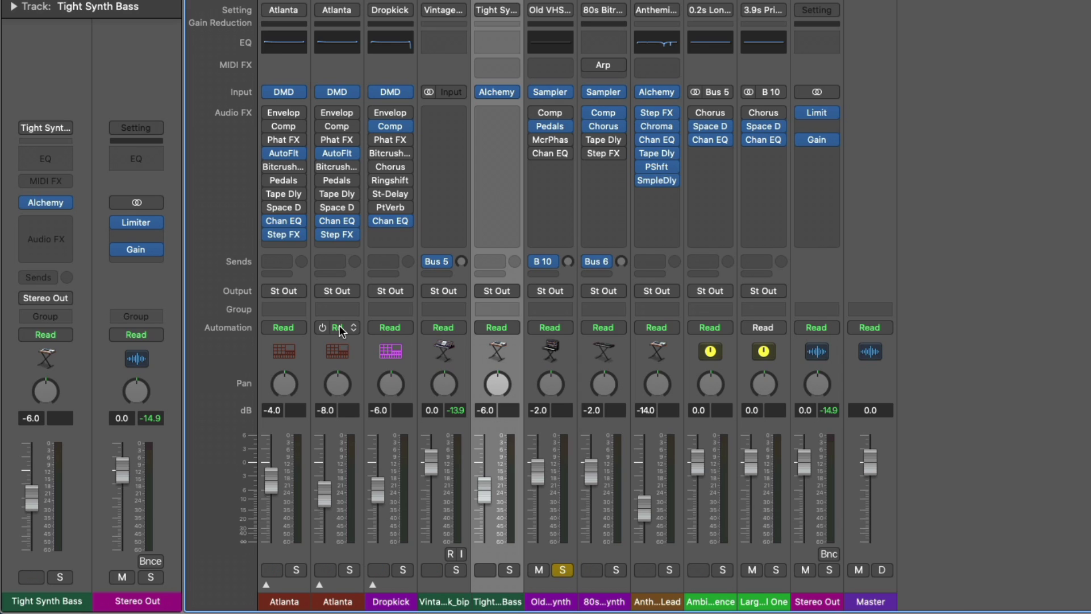
{"action": "key", "text": "space"}
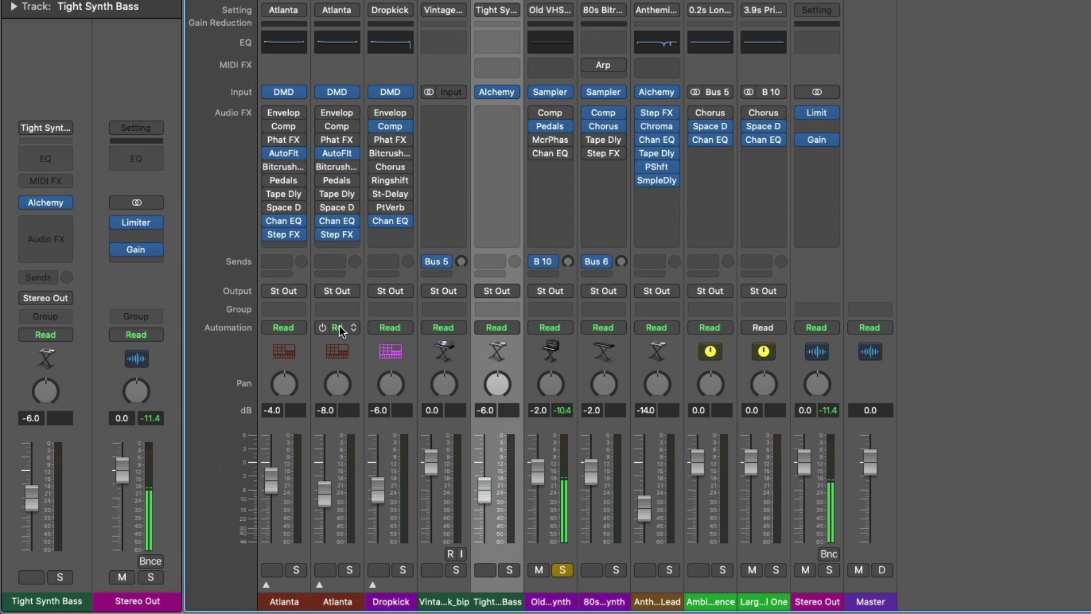
{"action": "left_click", "coordinate": [568, 94]}
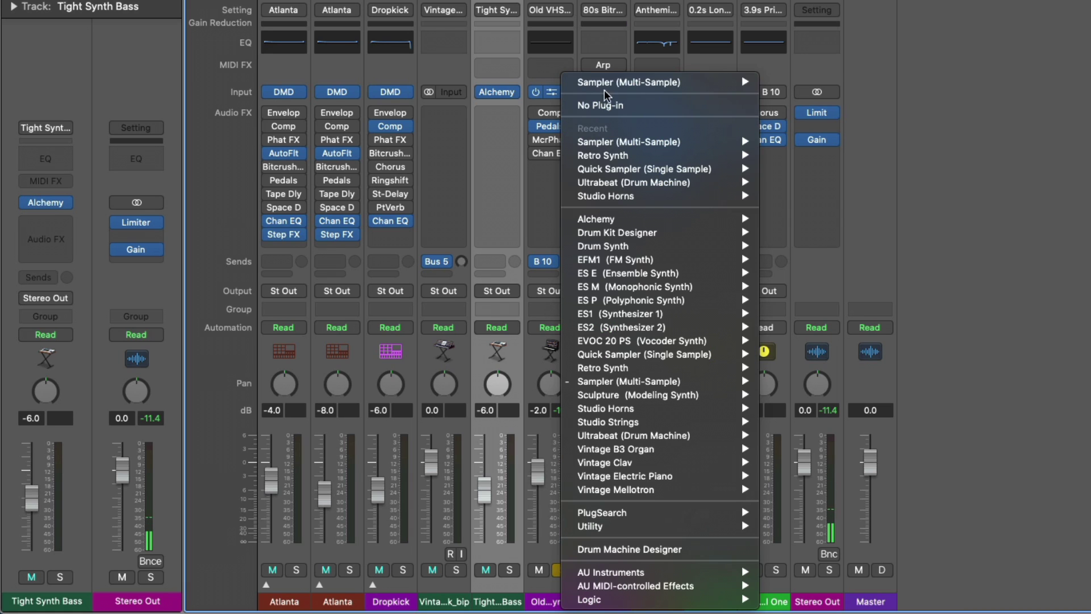
{"action": "mouse_move", "coordinate": [608, 83]}
{"action": "left_click", "coordinate": [796, 93]}
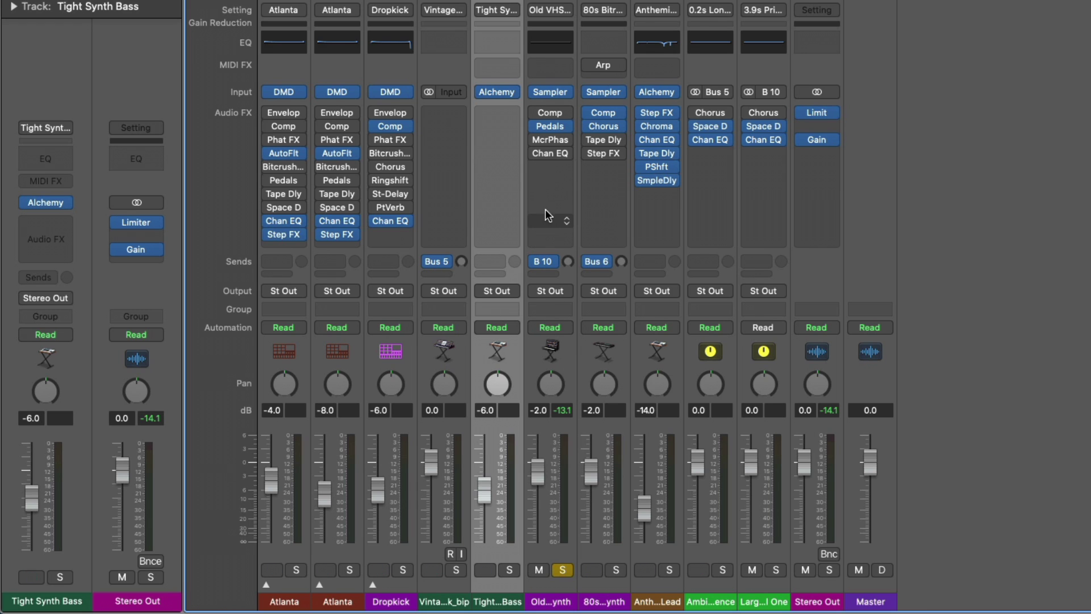
Step: Insert a Utility Gain plug-in on Old VHS Tape Synth and toggle its Mono summing
{"action": "left_click", "coordinate": [553, 168]}
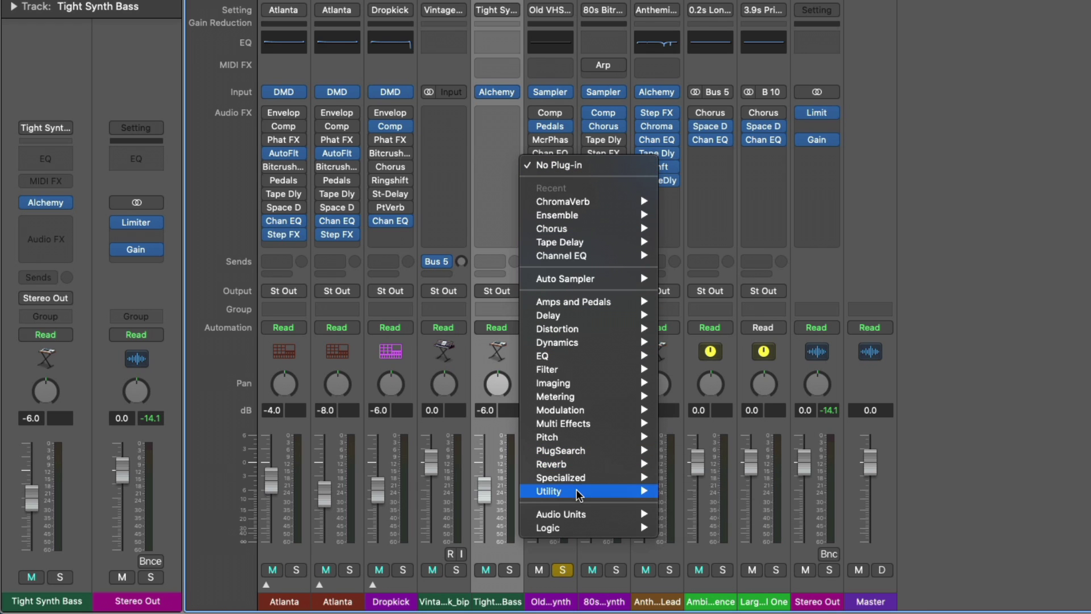
{"action": "mouse_move", "coordinate": [580, 492]}
{"action": "mouse_move", "coordinate": [699, 493]}
{"action": "left_click", "coordinate": [814, 491]}
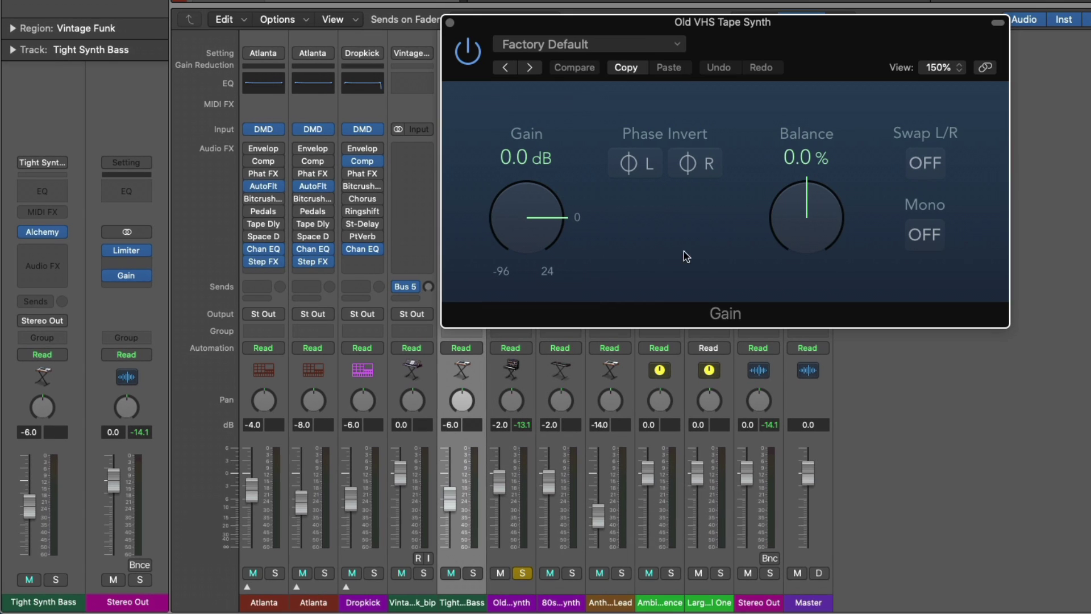
{"action": "left_click", "coordinate": [924, 235]}
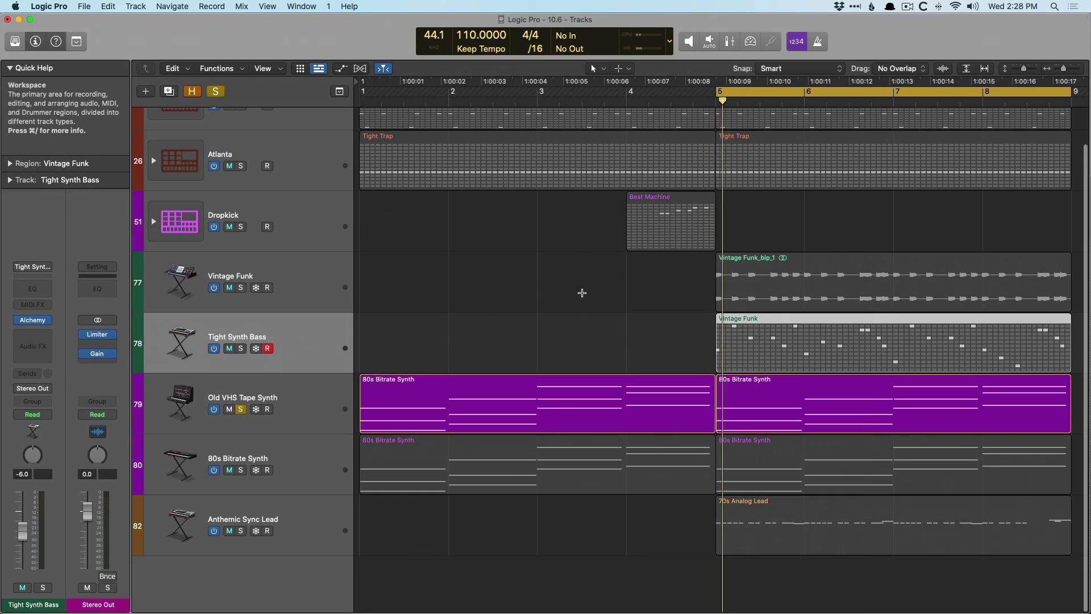
{"action": "key", "text": "v"}
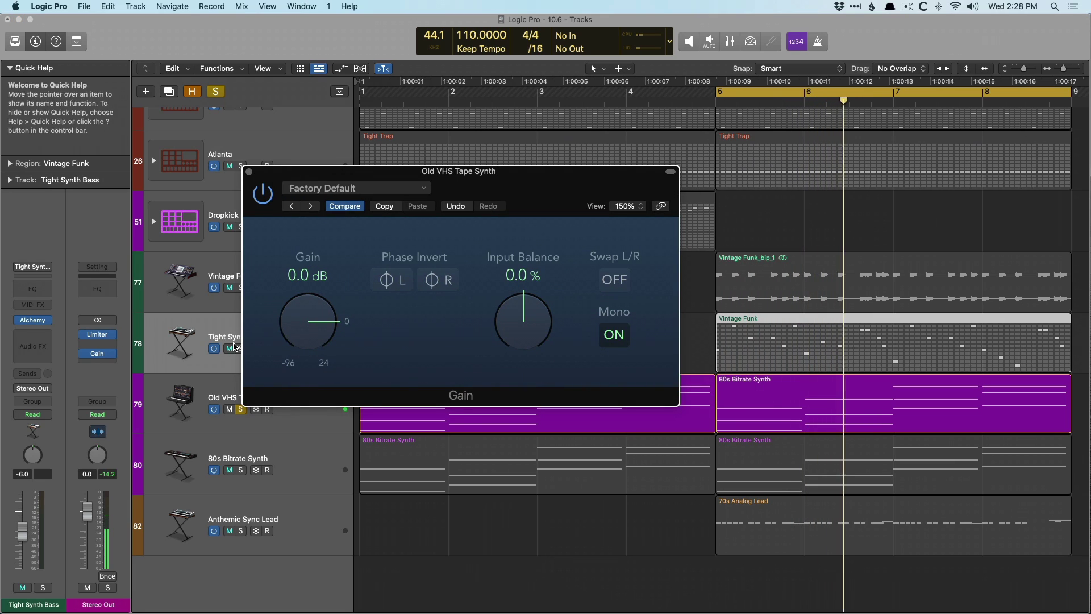
{"action": "left_click", "coordinate": [306, 421]}
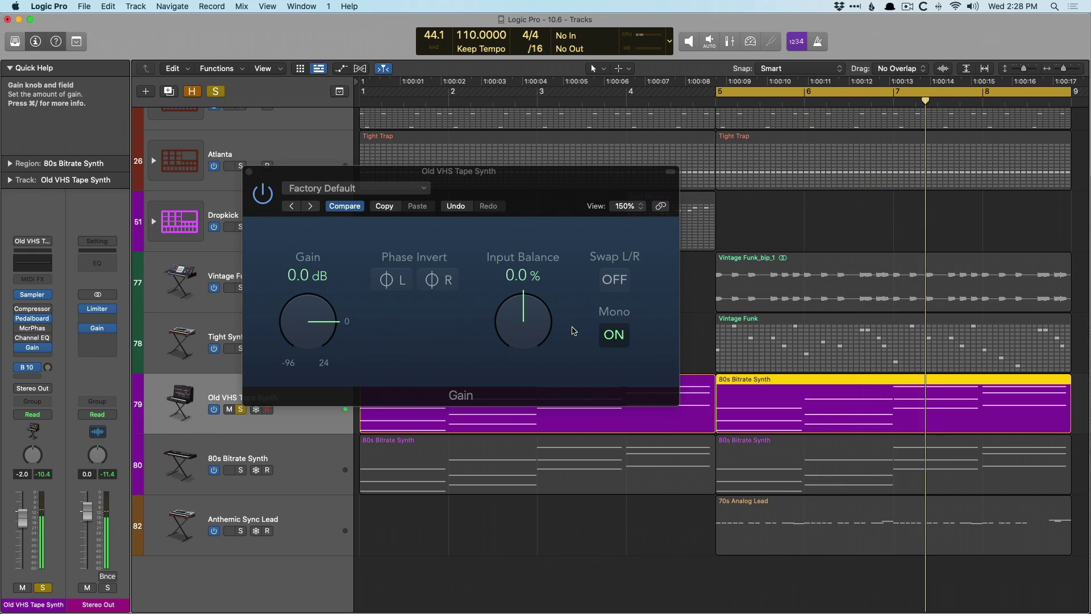
{"action": "left_click", "coordinate": [615, 334]}
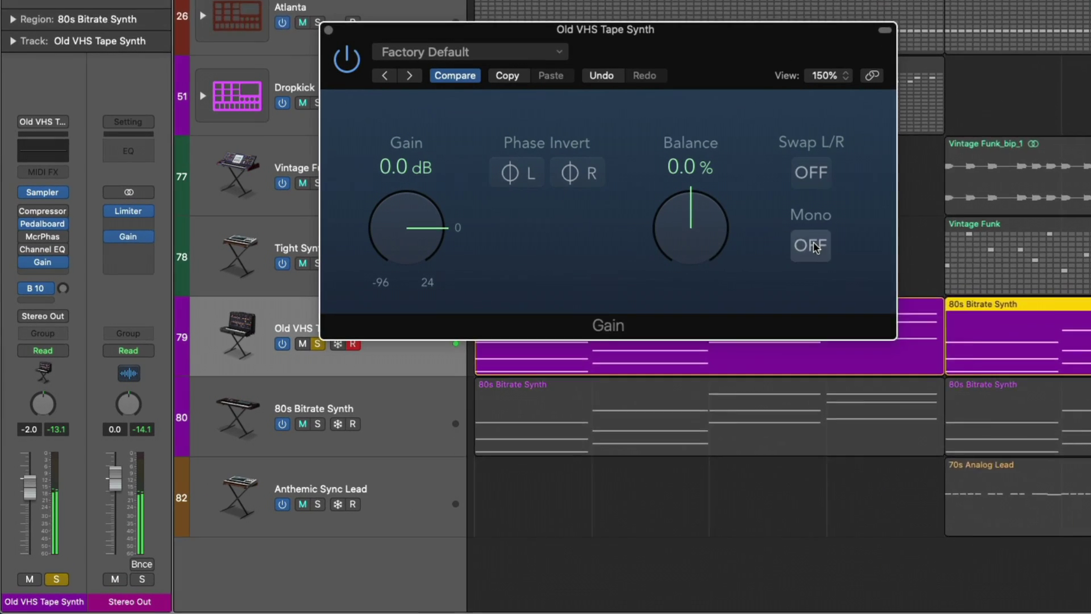
{"action": "left_click", "coordinate": [811, 245]}
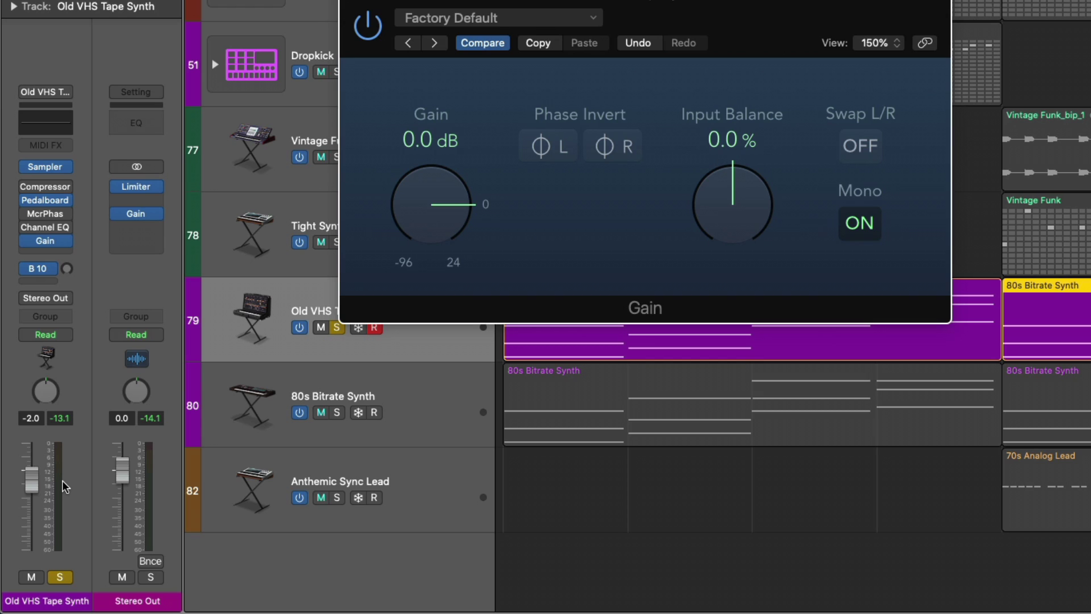
Step: Switch the panner to Stereo Pan, pan right to +37, and turn Gain Mono off
{"action": "right_click", "coordinate": [50, 387]}
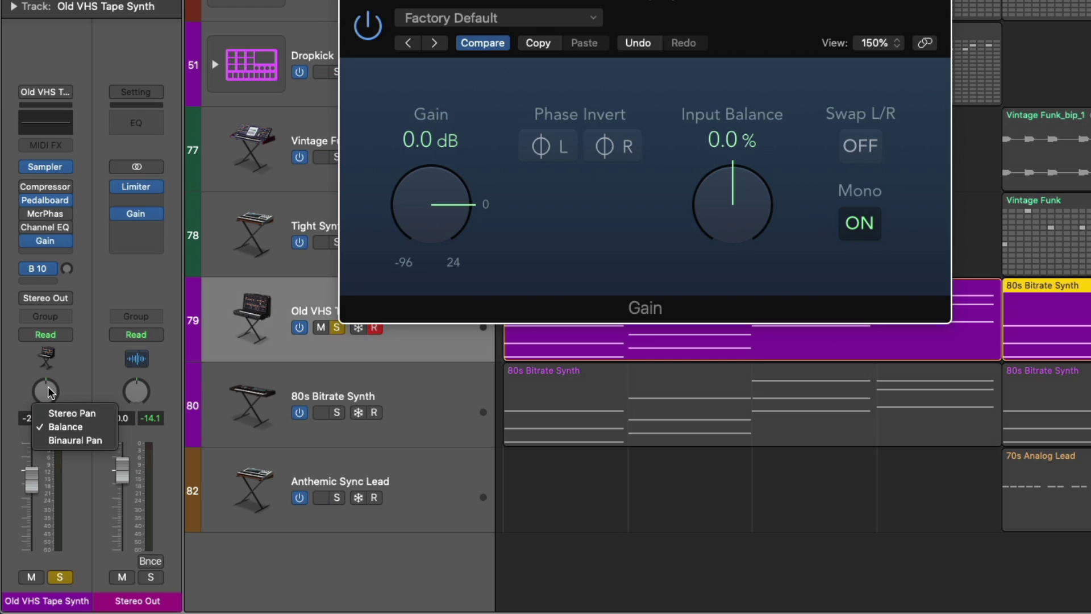
{"action": "left_click", "coordinate": [101, 415]}
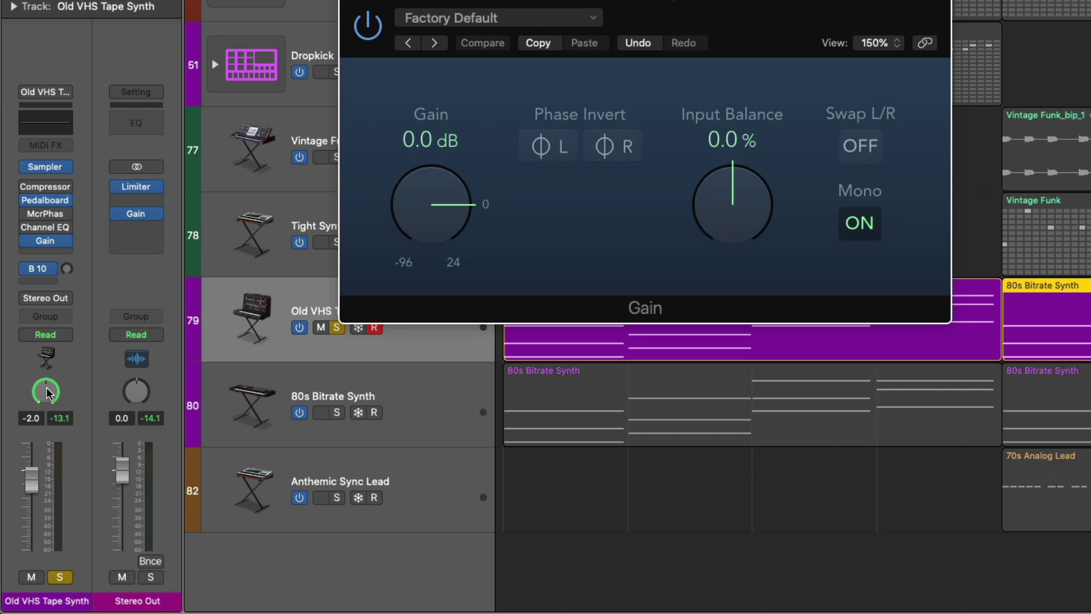
{"action": "key", "text": "space"}
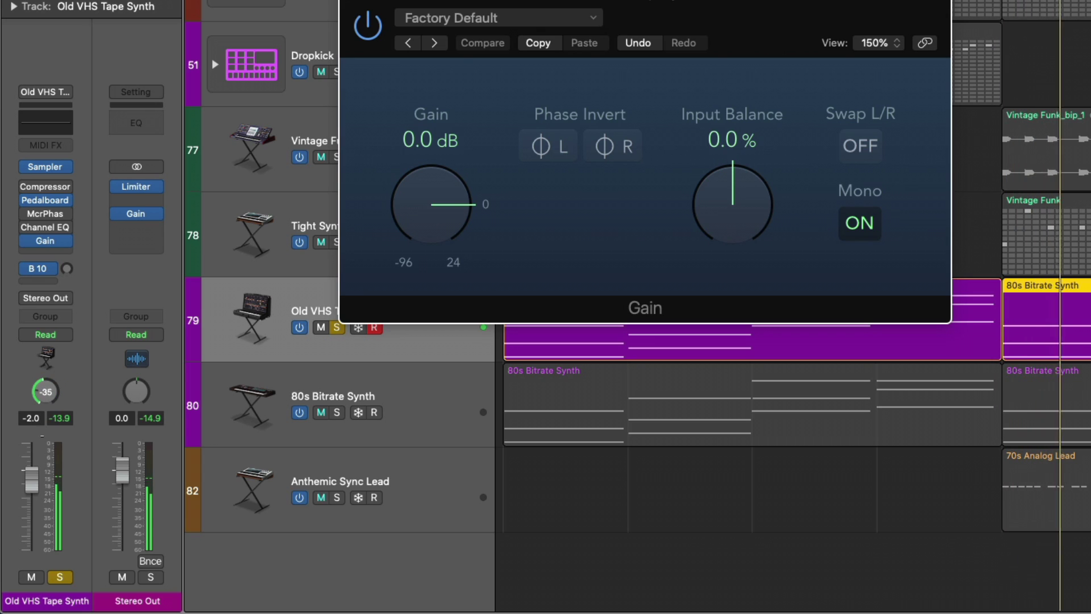
{"action": "left_click_drag", "start_coordinate": [46, 391], "coordinate": [50, 301]}
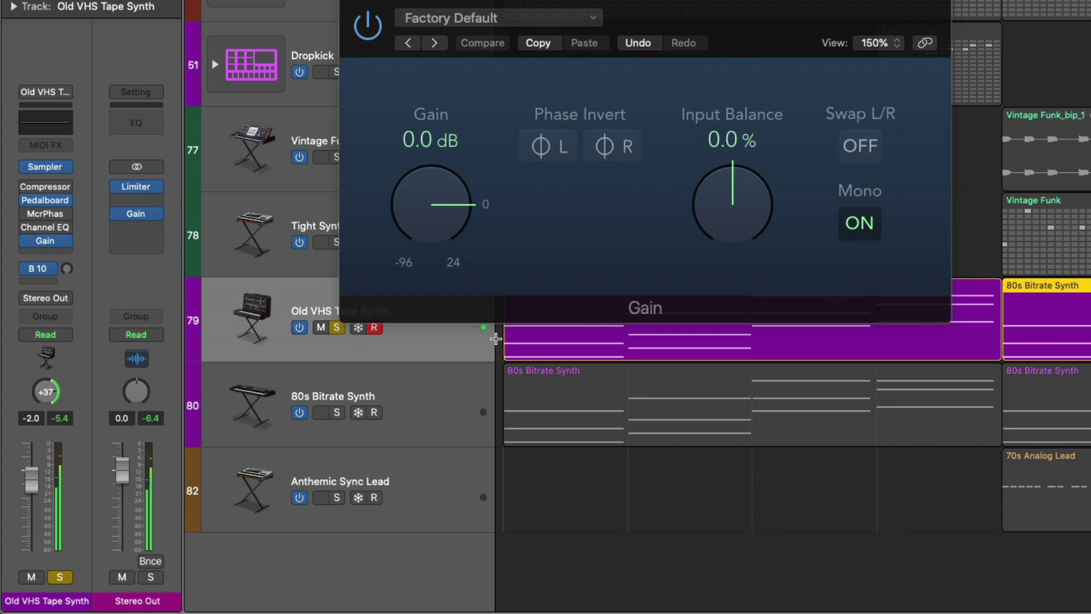
{"action": "left_click", "coordinate": [858, 223]}
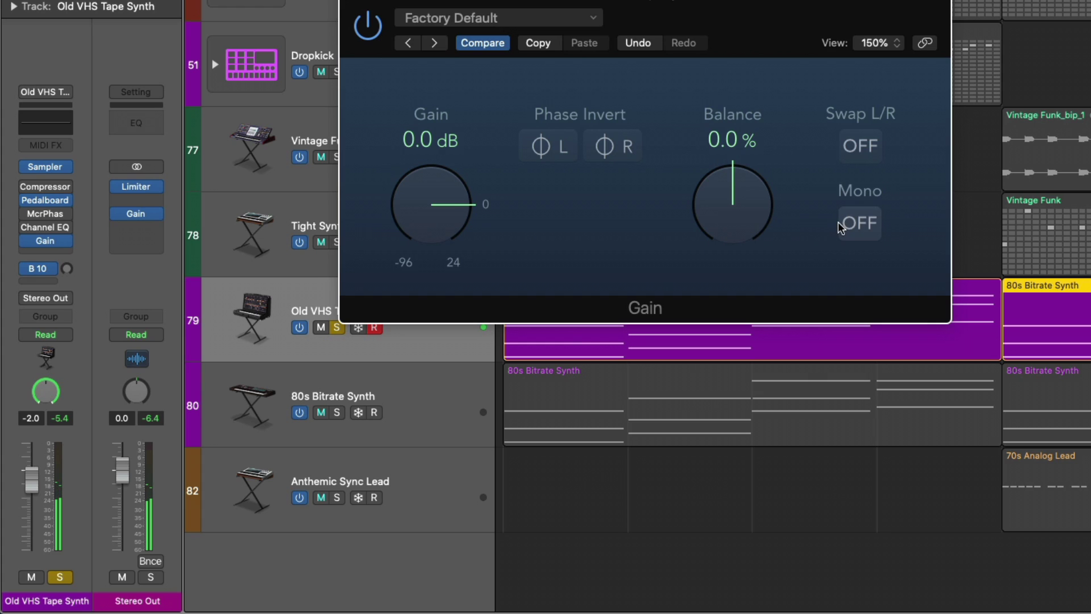
Step: Close the Gain window and set its insert slot to No Plug-in
{"action": "left_click", "coordinate": [358, 4]}
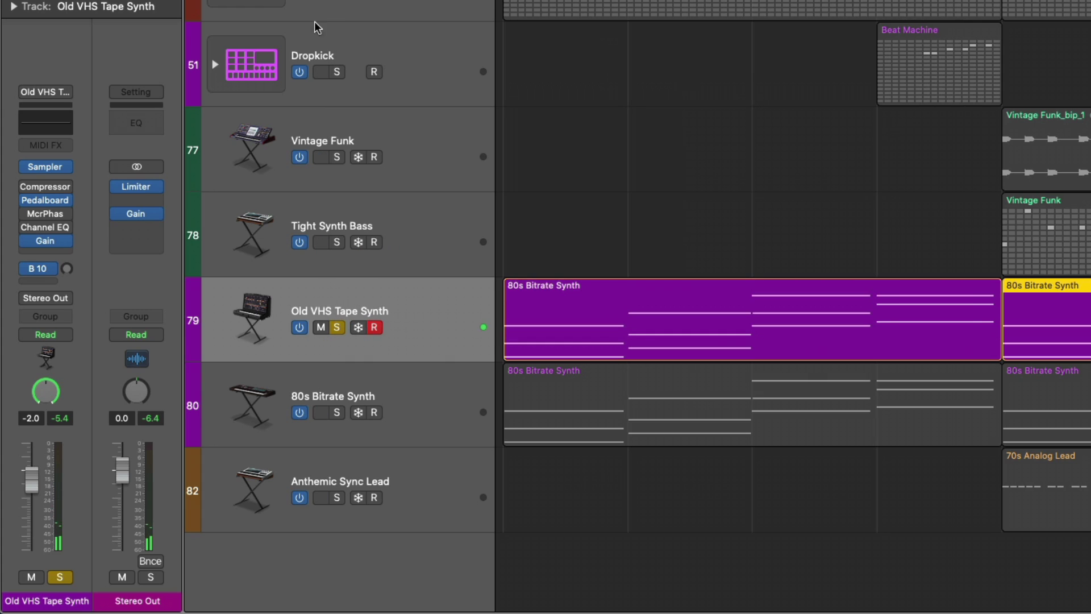
{"action": "mouse_move", "coordinate": [67, 244]}
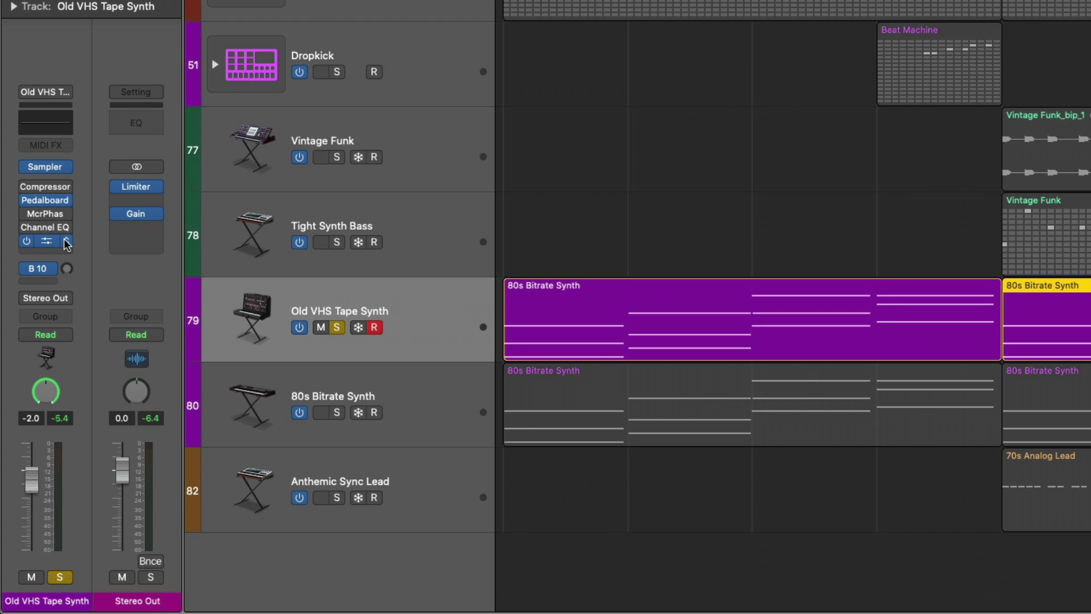
{"action": "left_click", "coordinate": [67, 242]}
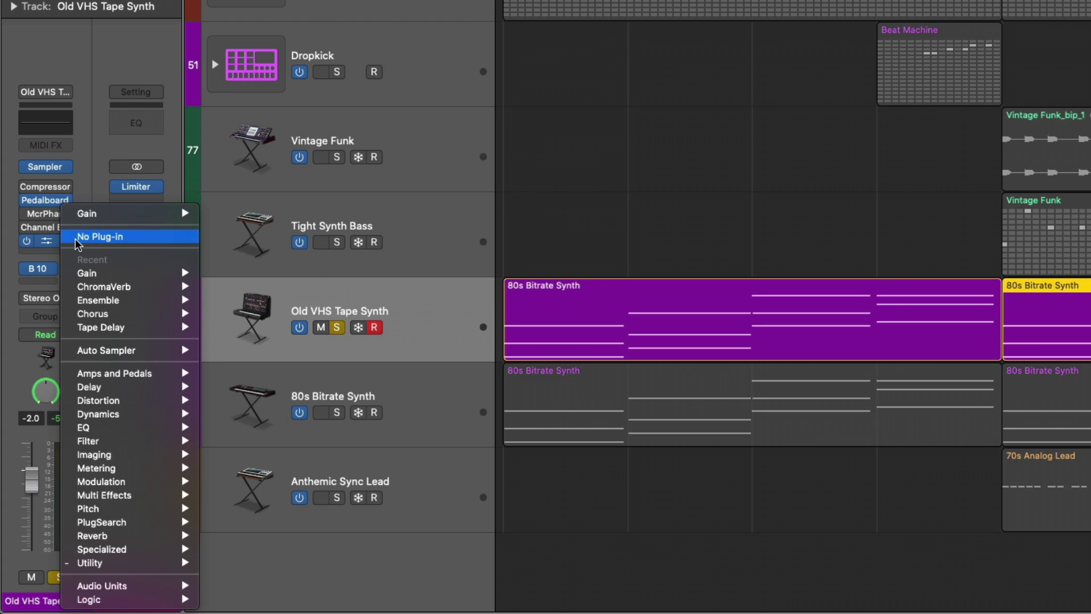
{"action": "left_click", "coordinate": [72, 238]}
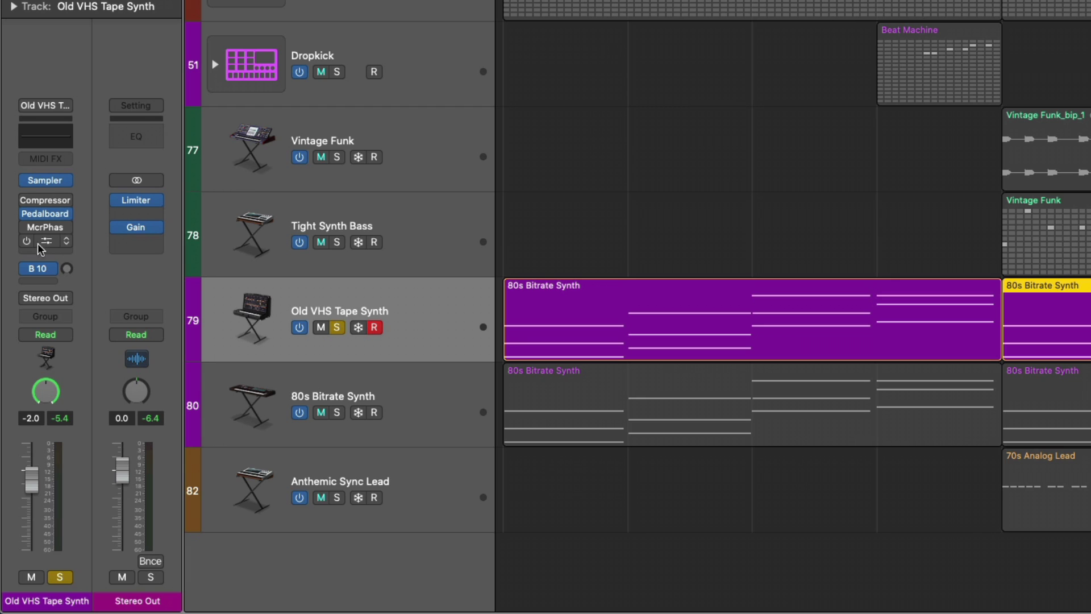
Step: Set the Old VHS Tape Synth Channel EQ's format to Stereo
{"action": "left_click", "coordinate": [68, 243]}
{"action": "mouse_move", "coordinate": [138, 194]}
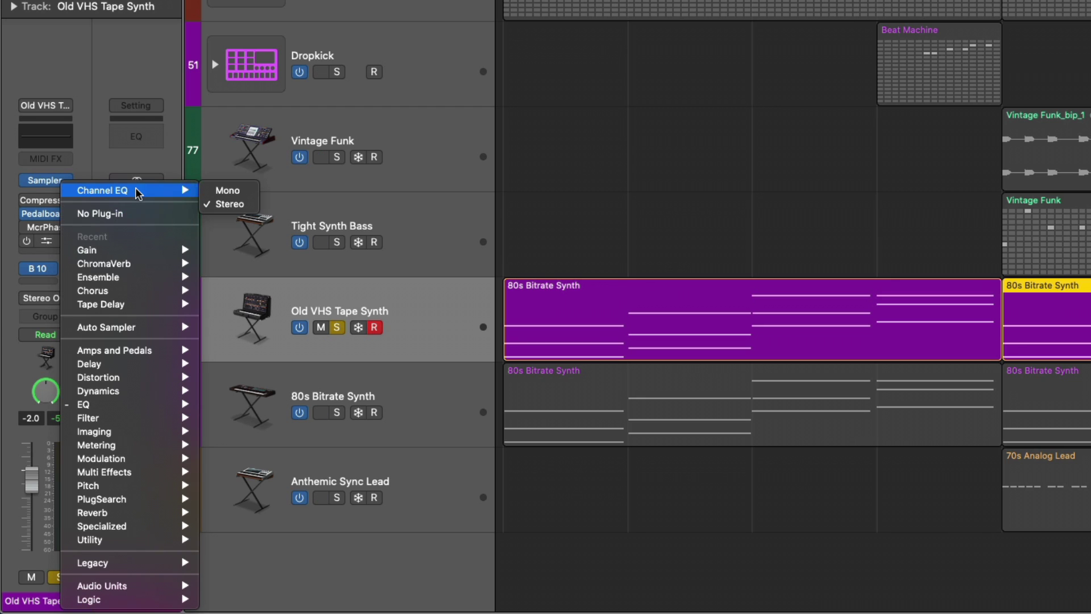
{"action": "left_click", "coordinate": [229, 203]}
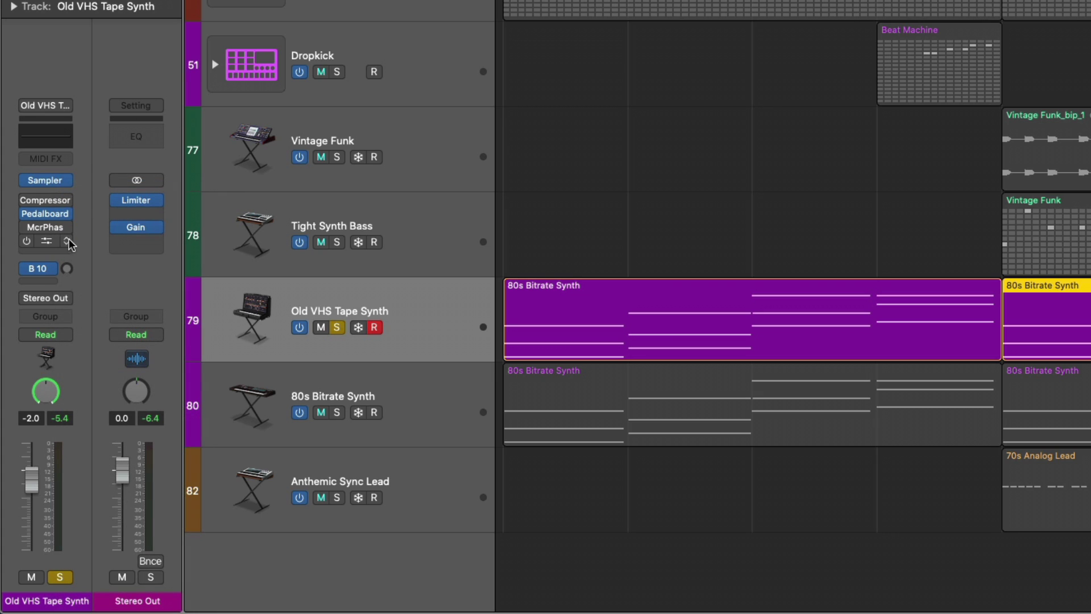
{"action": "left_click", "coordinate": [70, 243]}
{"action": "mouse_move", "coordinate": [142, 221]}
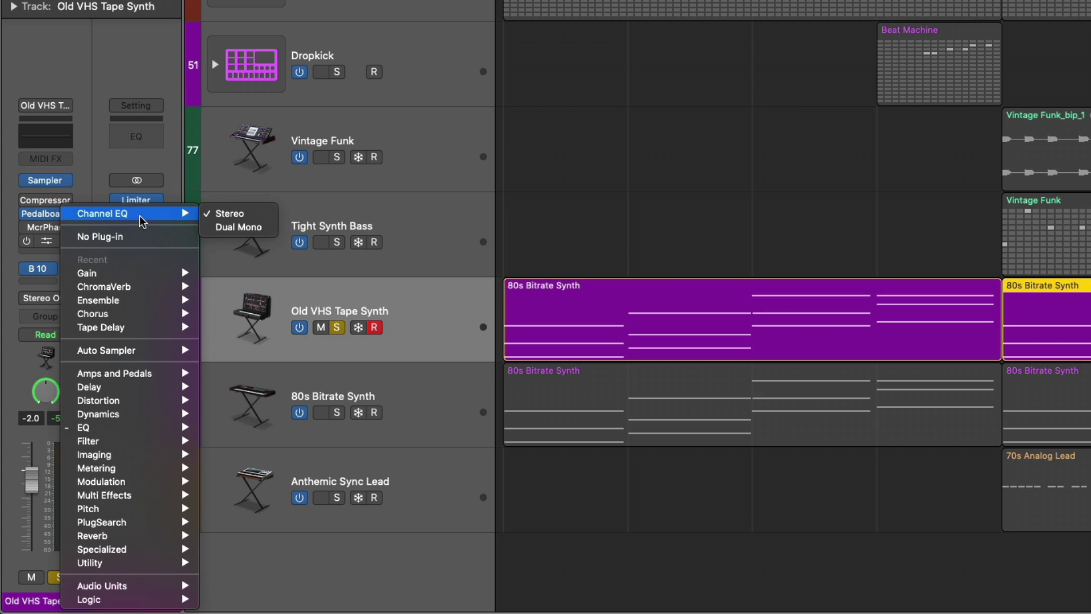
{"action": "left_click", "coordinate": [200, 213]}
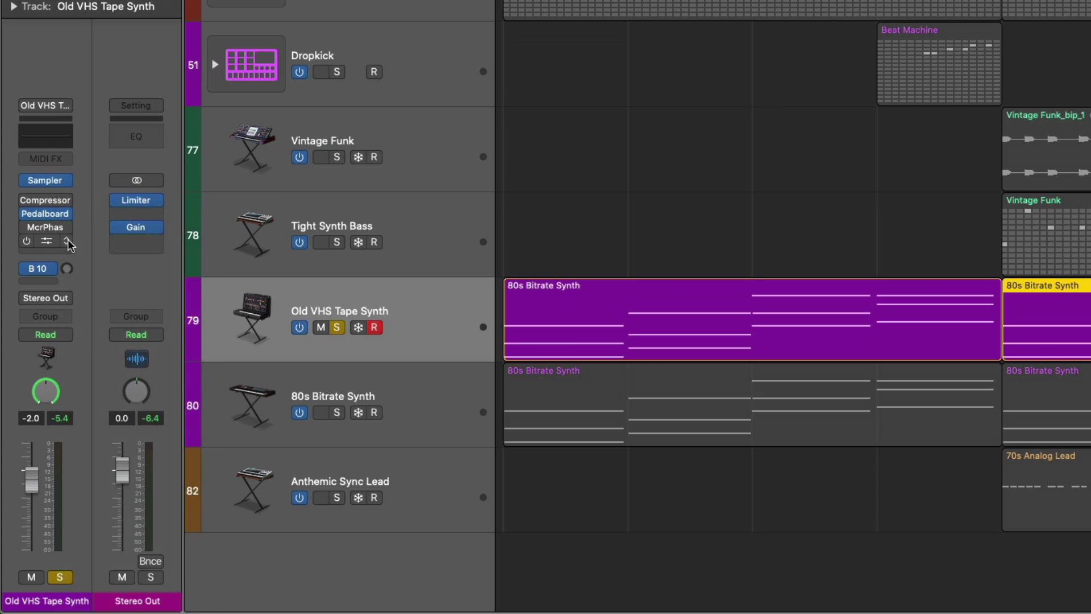
Step: Switch the Channel EQ to mono and play to hear the result
{"action": "left_click", "coordinate": [68, 243]}
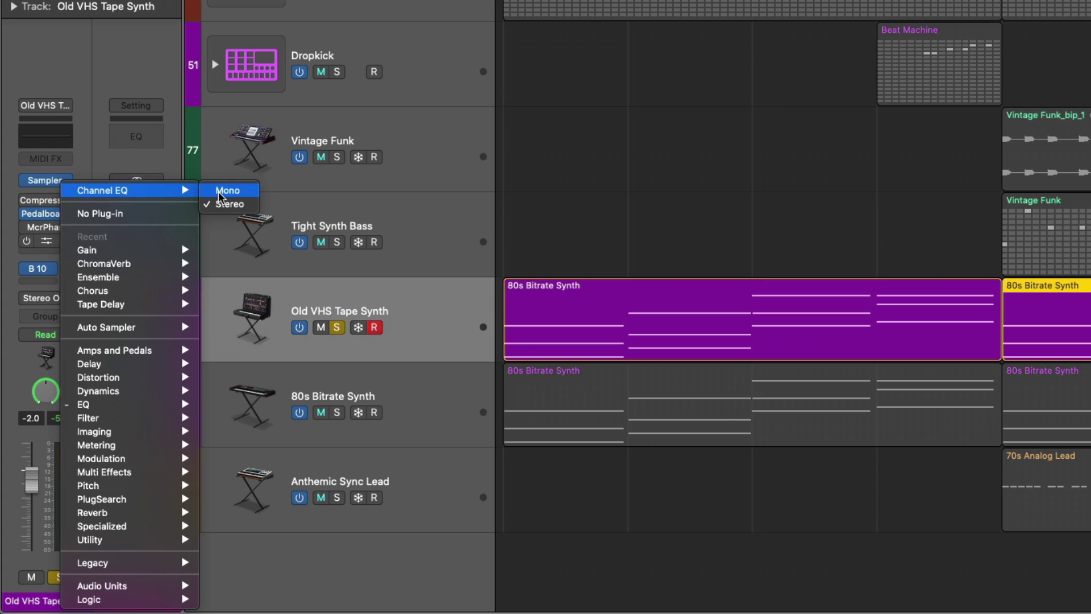
{"action": "left_click", "coordinate": [220, 193]}
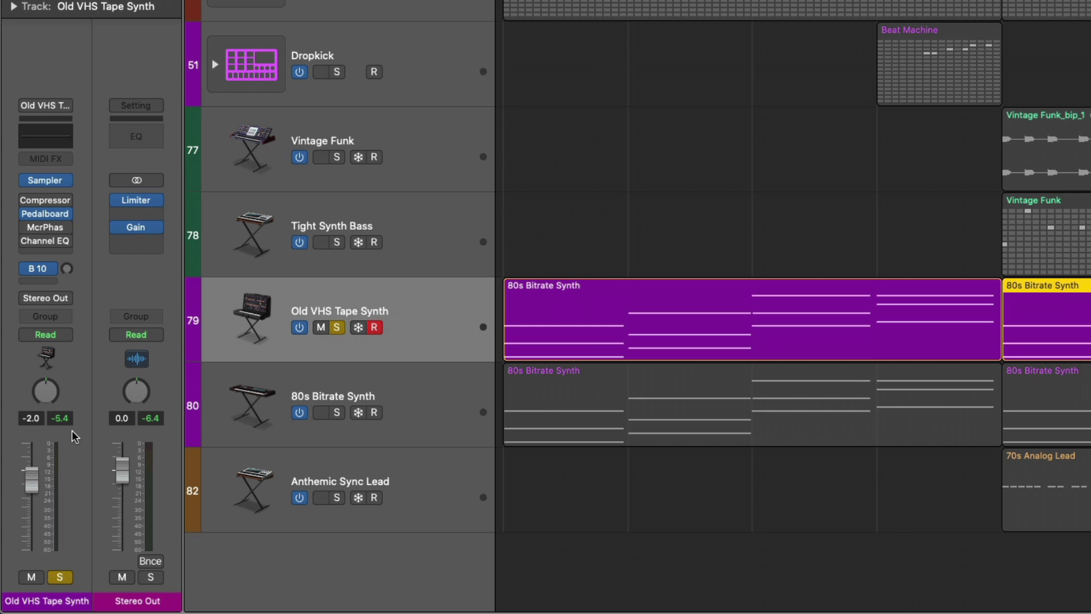
{"action": "key", "text": "space"}
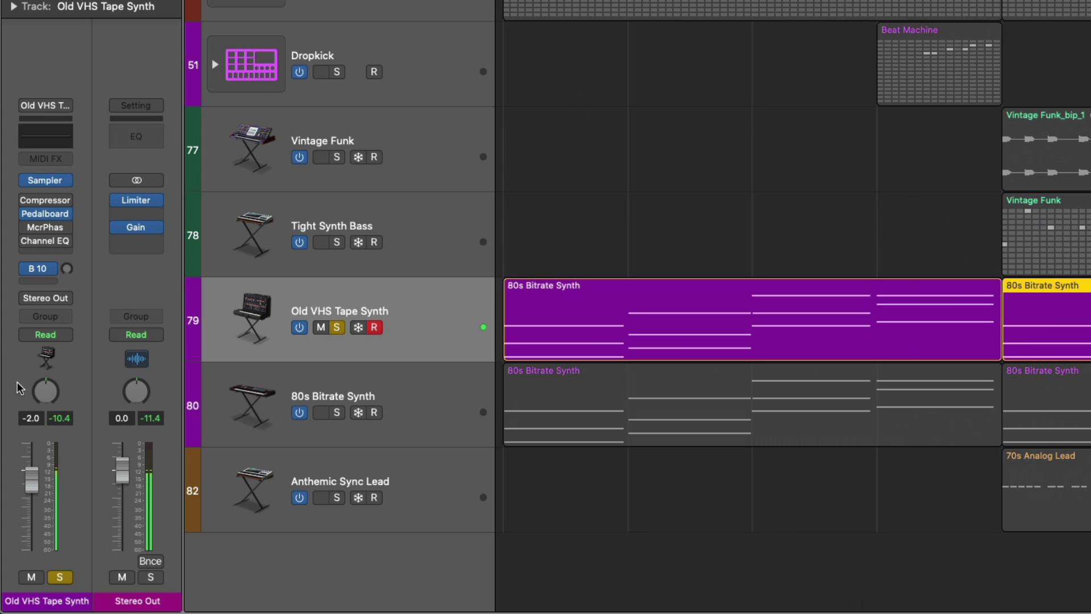
Step: Put a stereo Channel EQ below the Microphaser on Old VHS Tape Synth
{"action": "left_click", "coordinate": [69, 241]}
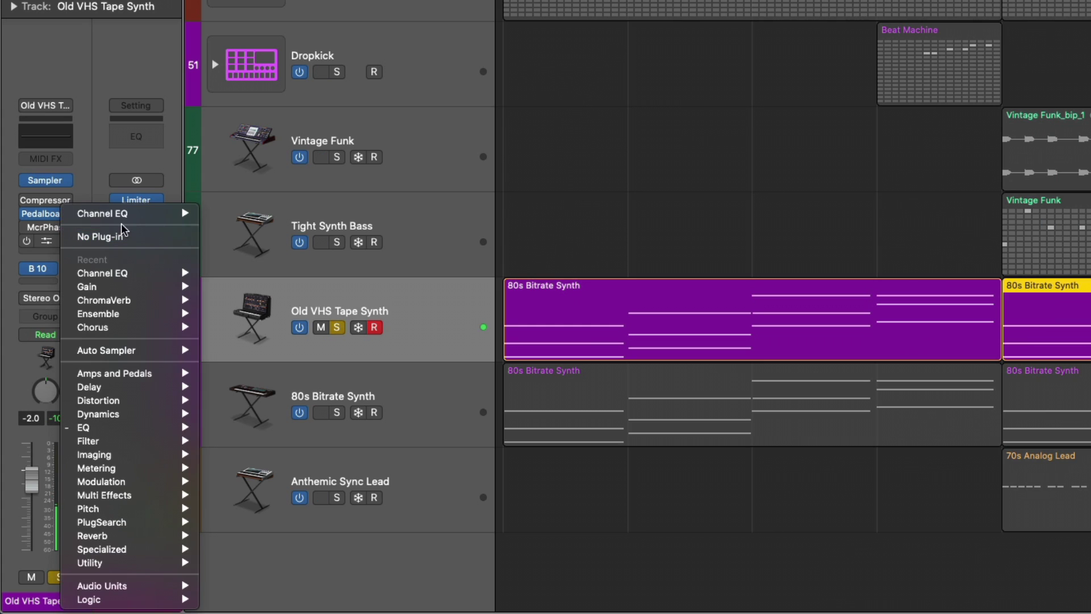
{"action": "mouse_move", "coordinate": [195, 221]}
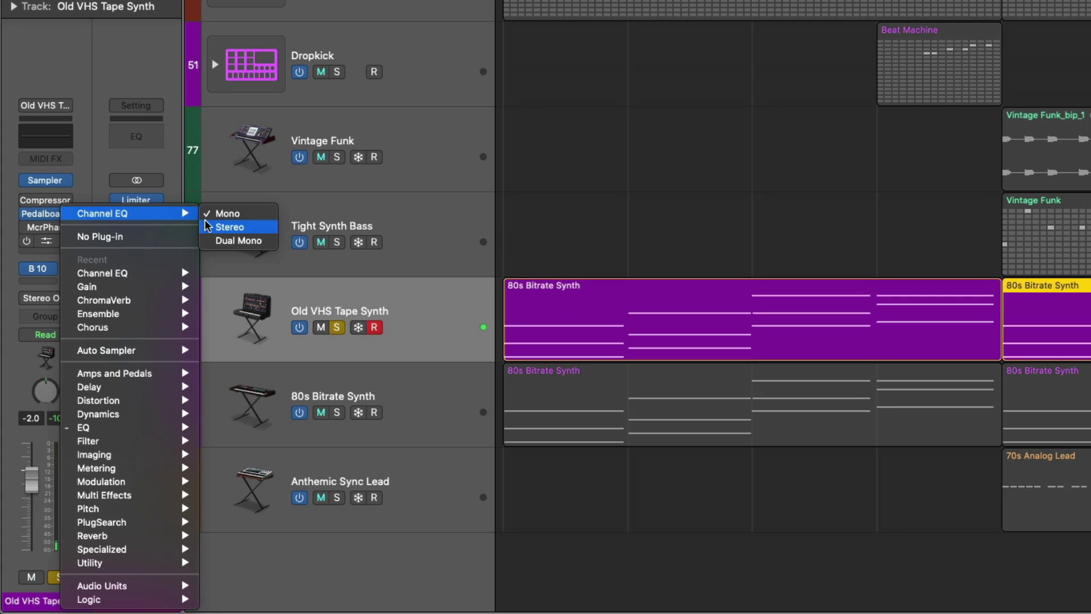
{"action": "left_click", "coordinate": [205, 225]}
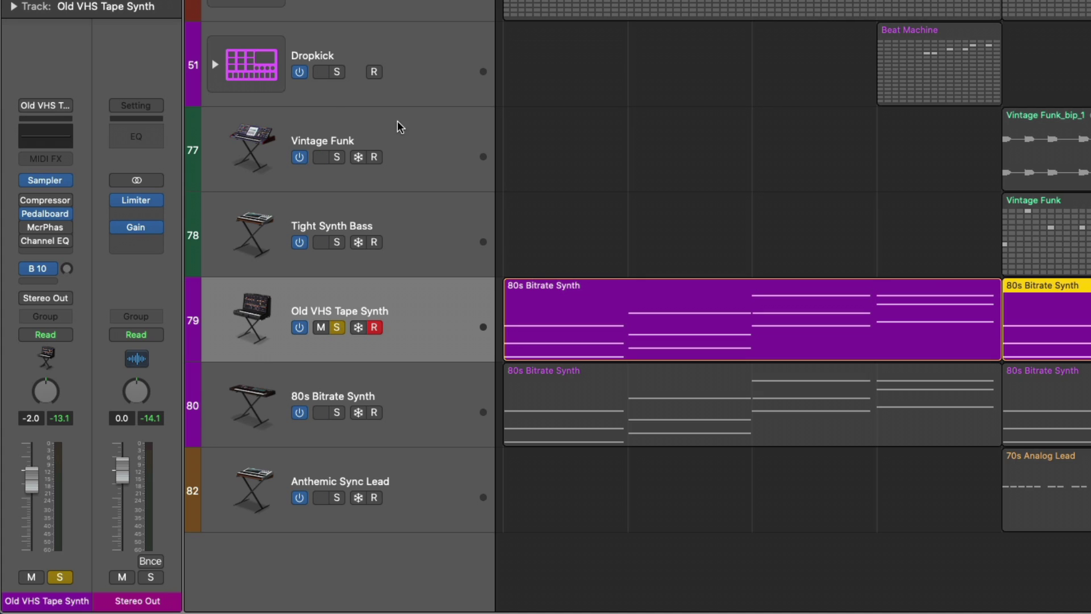
Step: Set Vintage Funk's input to mono and insert a stereo Channel EQ, then play
{"action": "left_click", "coordinate": [340, 153]}
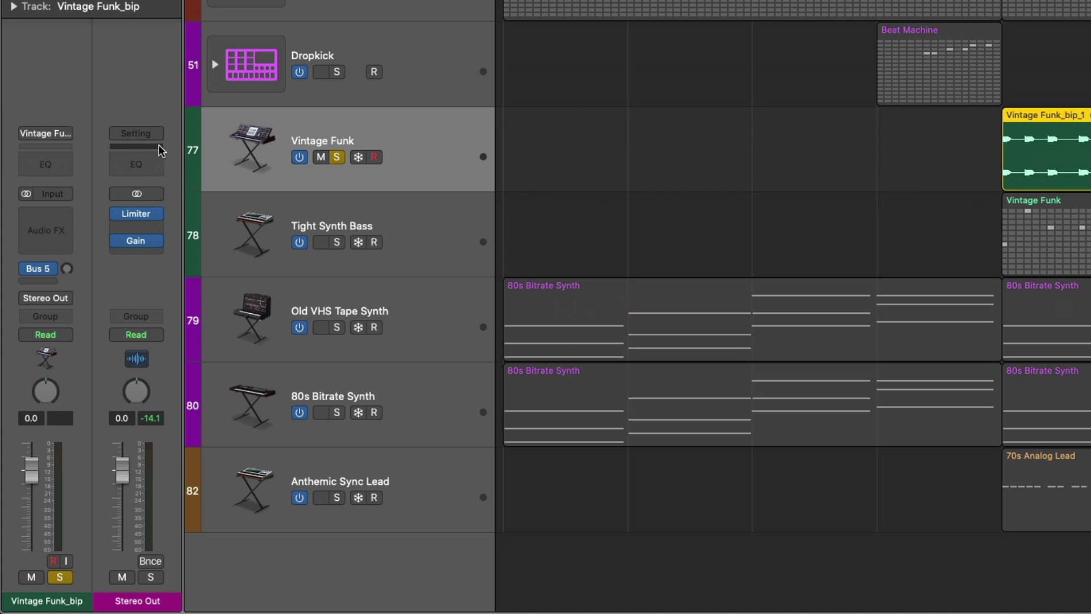
{"action": "left_click", "coordinate": [26, 194]}
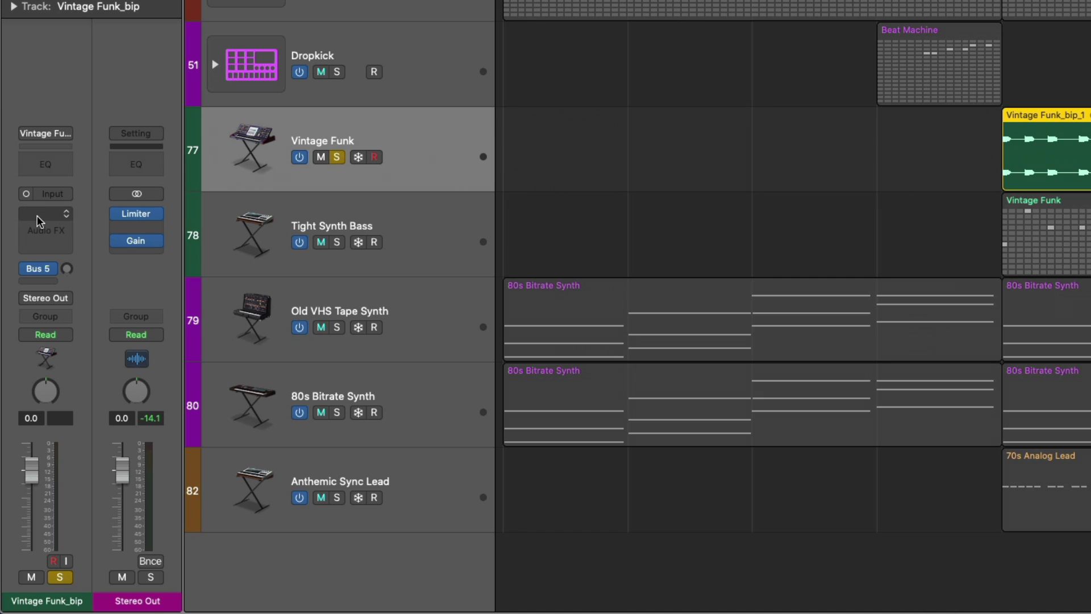
{"action": "left_click", "coordinate": [38, 215]}
{"action": "mouse_move", "coordinate": [74, 249]}
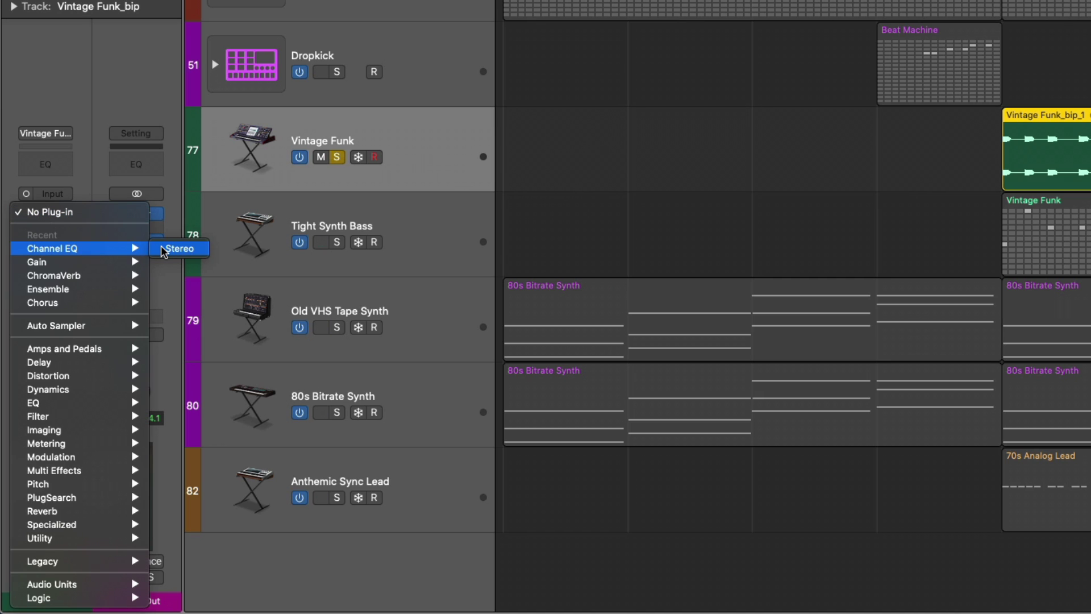
{"action": "left_click", "coordinate": [164, 251]}
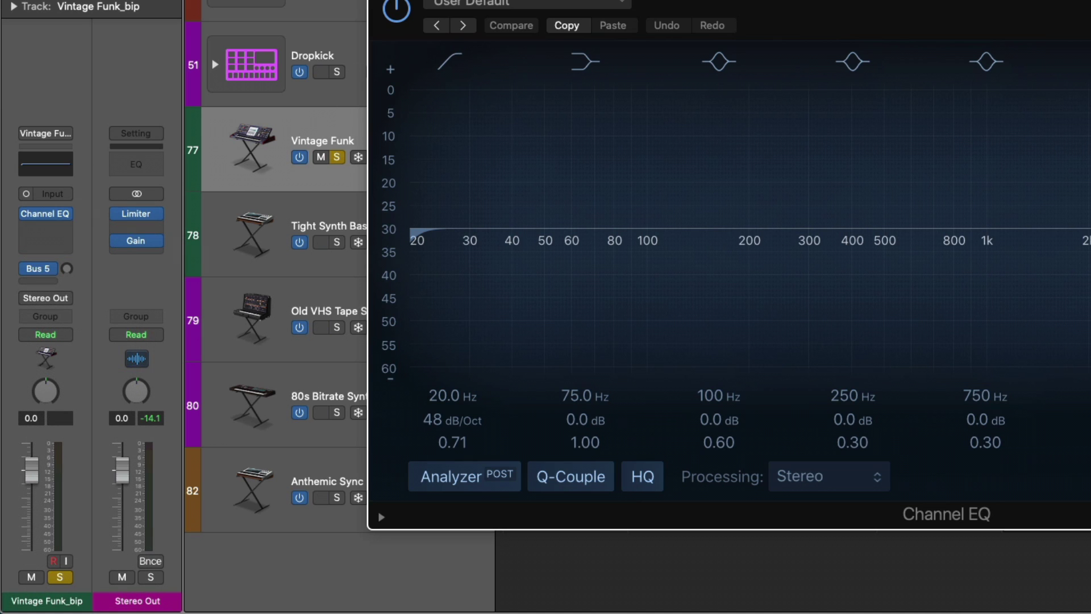
{"action": "key", "text": "super+w"}
{"action": "key", "text": "space"}
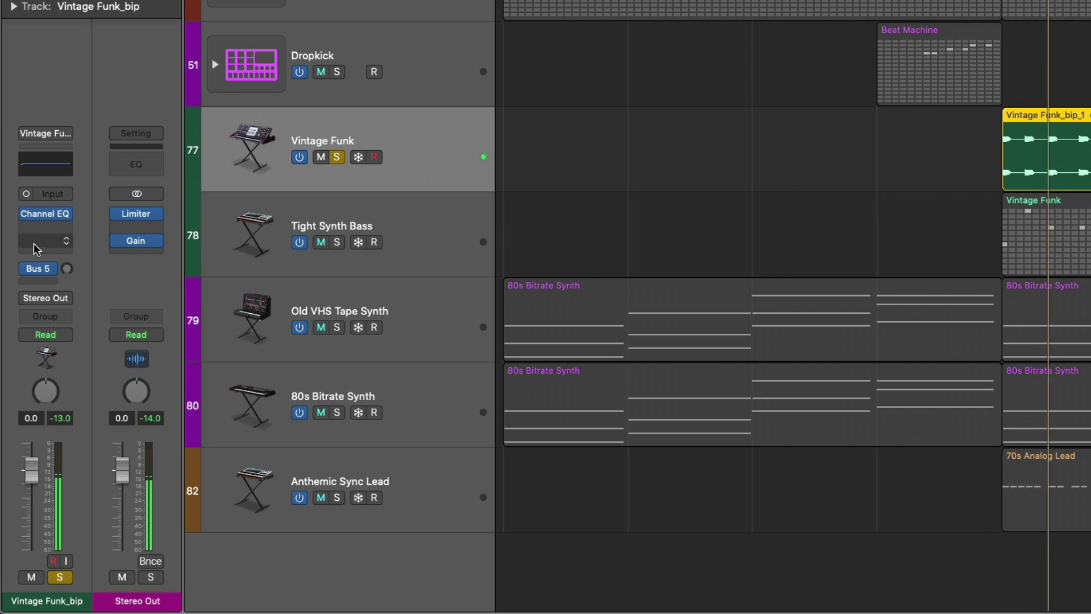
Step: Move the Channel EQ down one slot, leaving the top effect slot empty
{"action": "mouse_move", "coordinate": [60, 214]}
{"action": "left_click_drag", "start_coordinate": [50, 213], "coordinate": [55, 219]}
{"action": "left_click", "coordinate": [55, 219]}
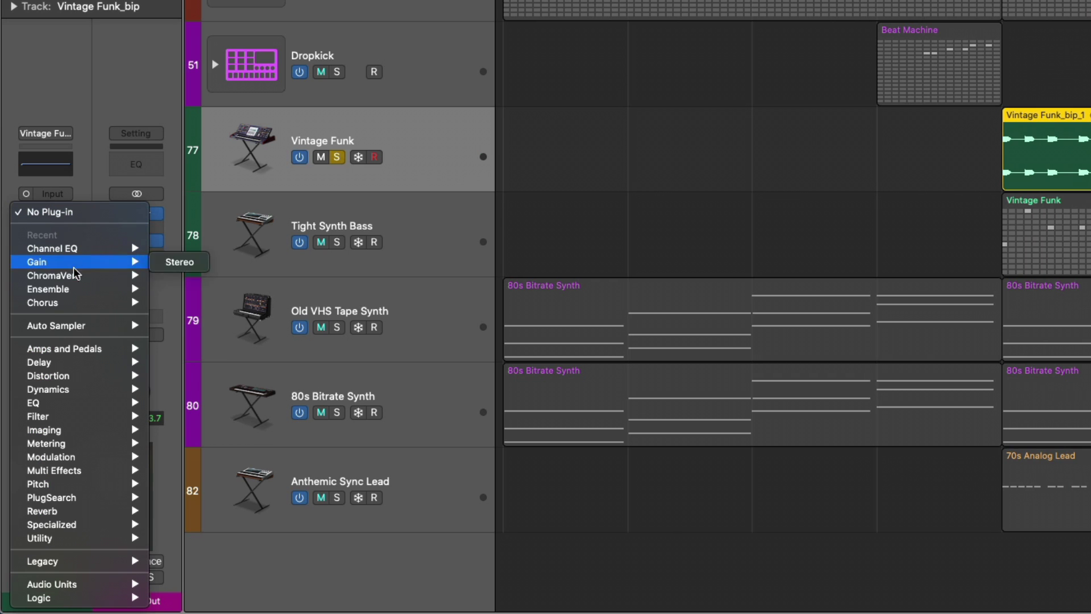
Step: Insert ChromaVerb above the Channel EQ with Width 150%, re-picking the EQ's format
{"action": "key", "text": "Escape"}
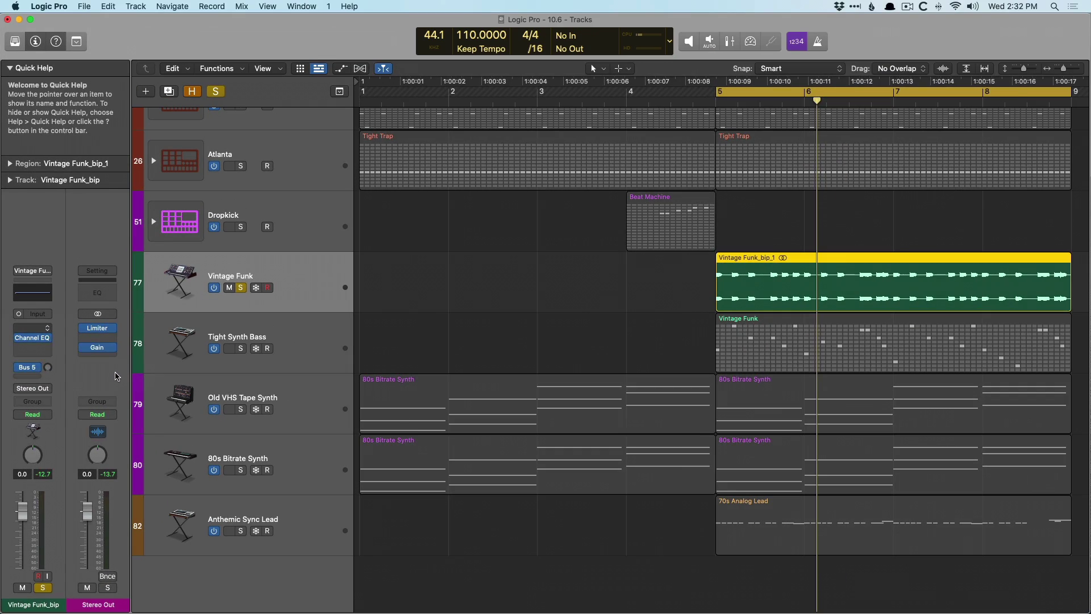
{"action": "left_click", "coordinate": [1007, 138]}
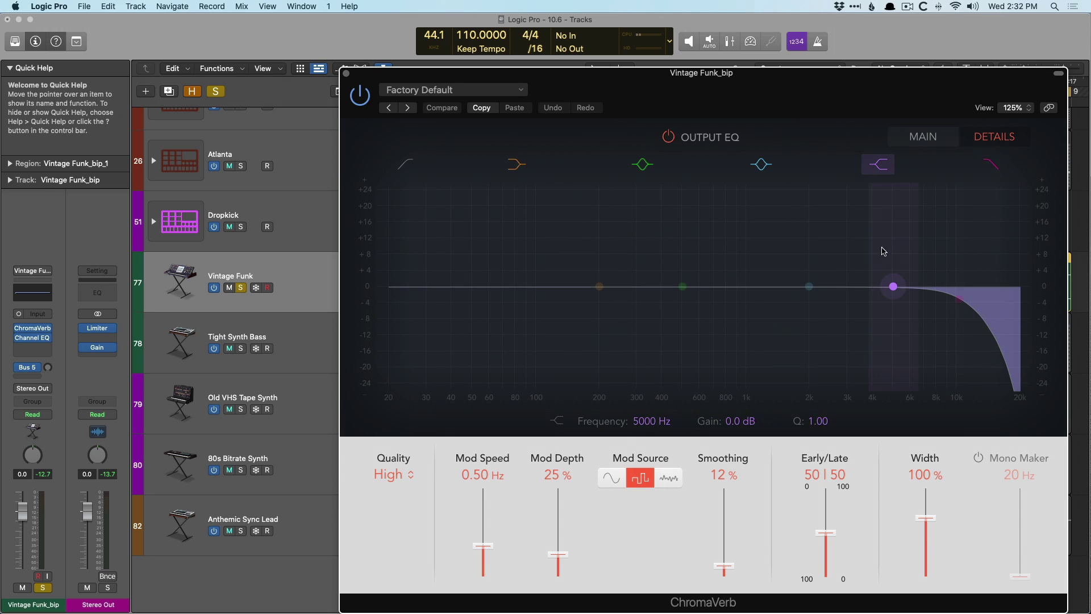
{"action": "left_click_drag", "start_coordinate": [926, 519], "coordinate": [927, 490]}
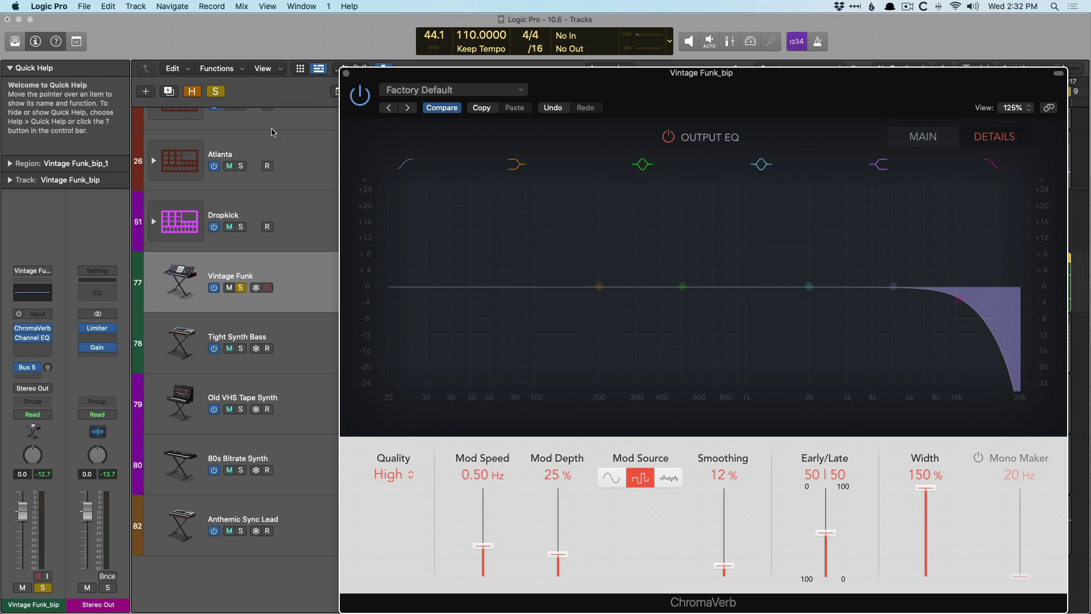
{"action": "left_click", "coordinate": [48, 337]}
{"action": "mouse_move", "coordinate": [108, 312]}
{"action": "left_click", "coordinate": [158, 312]}
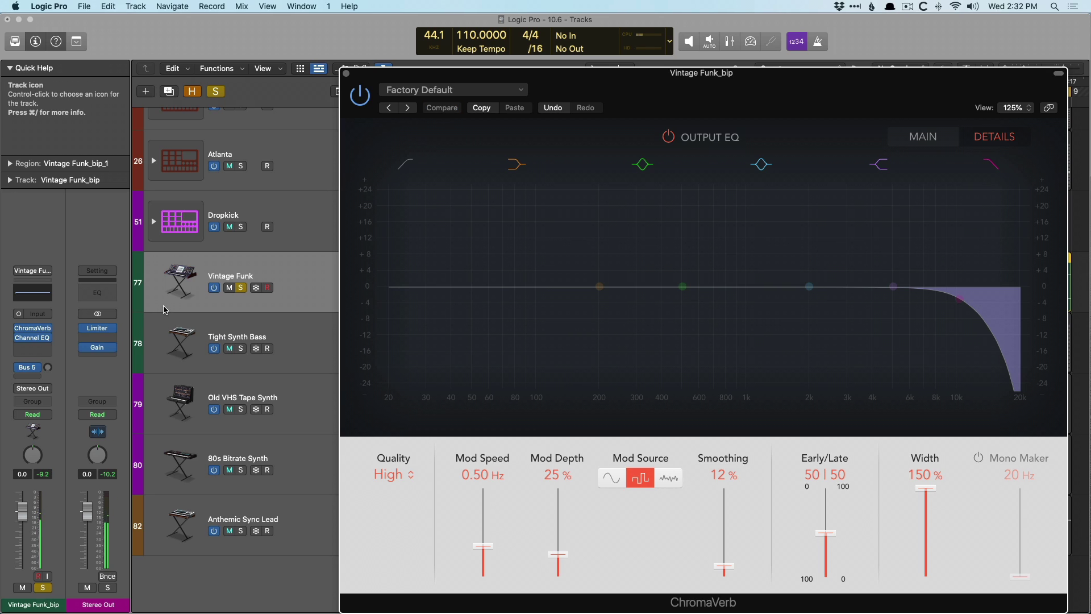
{"action": "left_click", "coordinate": [347, 74]}
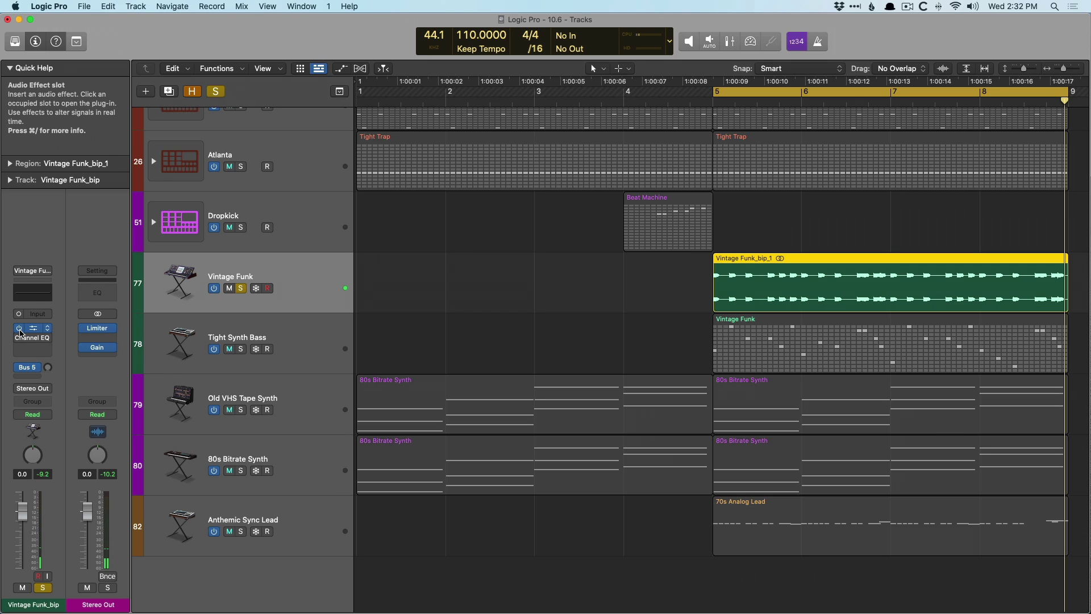
Step: Select Old VHS Tape Synth and set its Pedalboard to Mono
{"action": "left_click", "coordinate": [237, 398]}
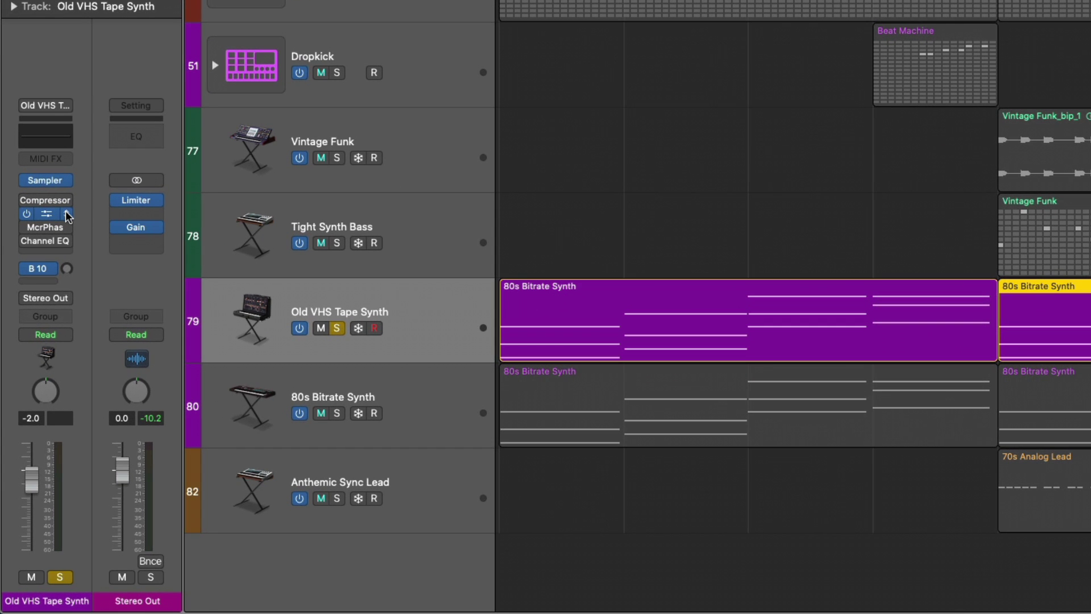
{"action": "left_click", "coordinate": [68, 214]}
{"action": "mouse_move", "coordinate": [124, 195]}
{"action": "left_click", "coordinate": [225, 190]}
Step: Change the channel's pan mode from Balance to Stereo Pan
{"action": "right_click", "coordinate": [50, 396]}
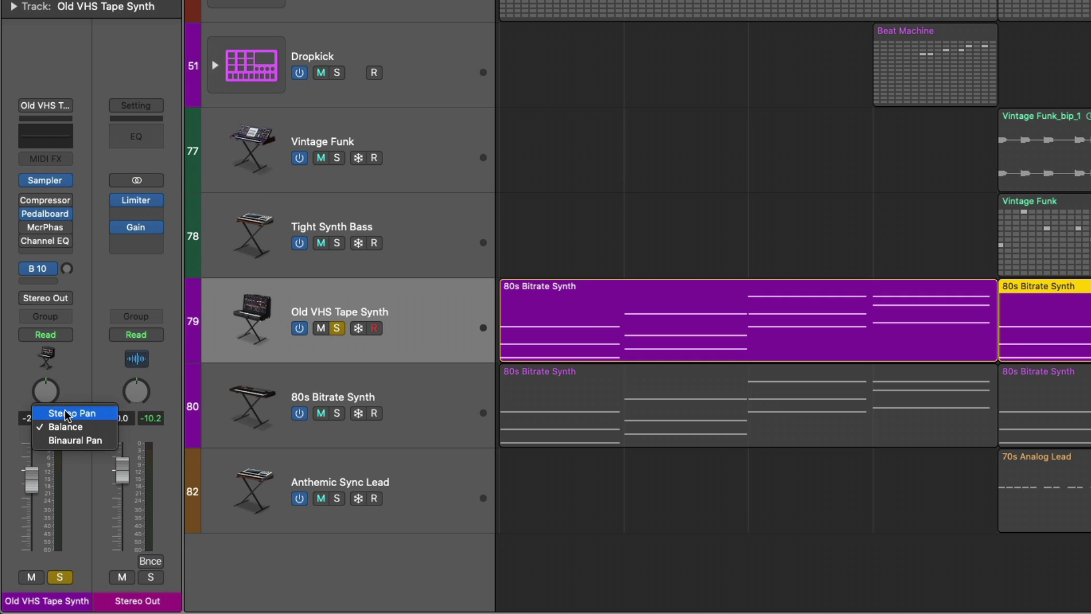
{"action": "left_click", "coordinate": [64, 413]}
{"action": "right_click", "coordinate": [51, 397]}
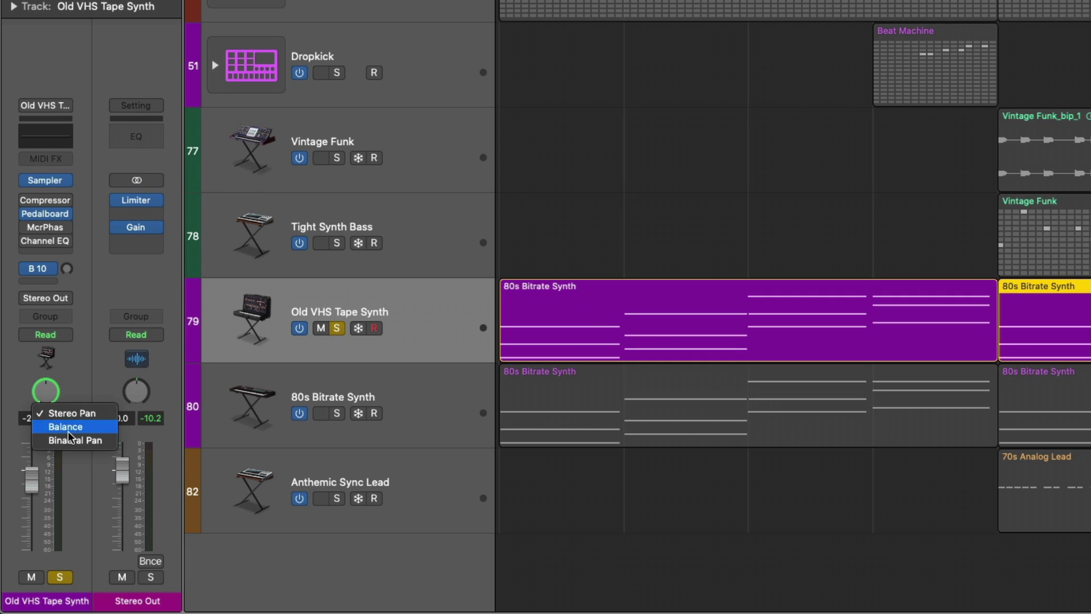
{"action": "left_click", "coordinate": [68, 455]}
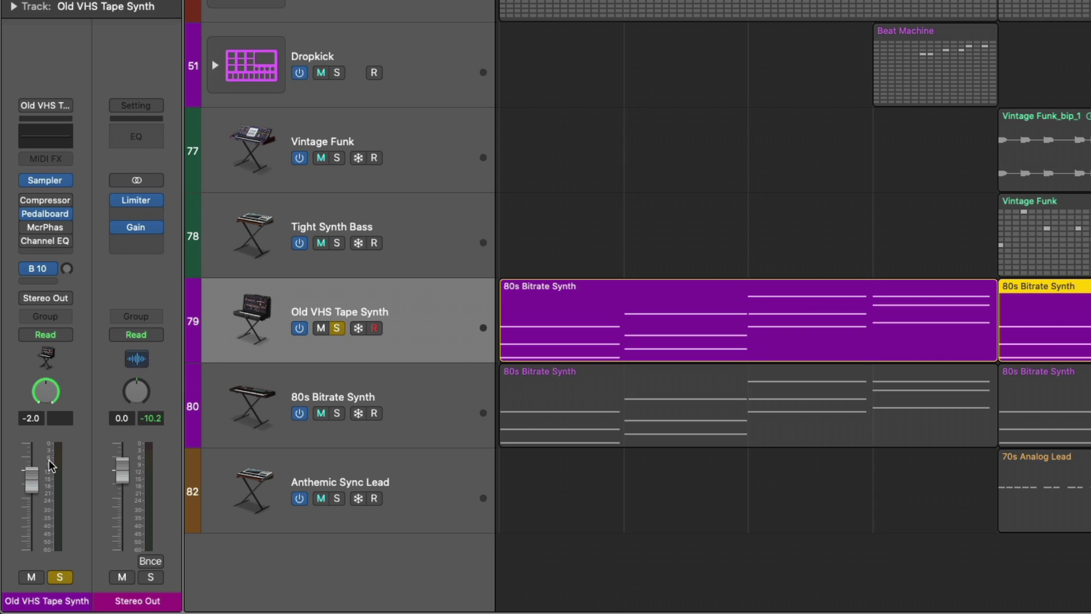
Step: Switch the Old VHS Tape Synth's Microphaser insert to mono
{"action": "left_click", "coordinate": [67, 226]}
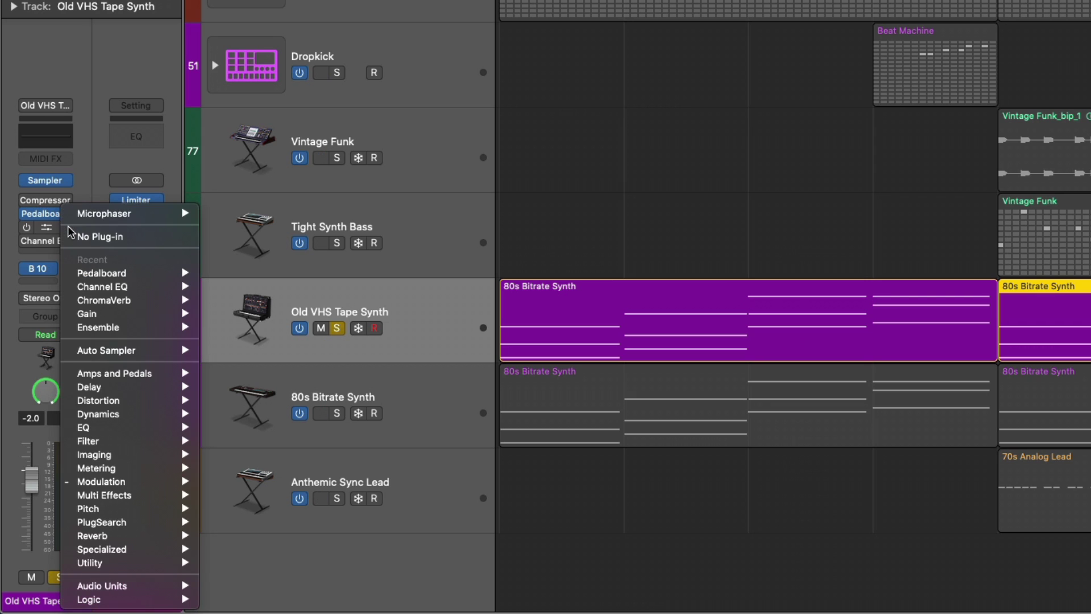
{"action": "mouse_move", "coordinate": [89, 214]}
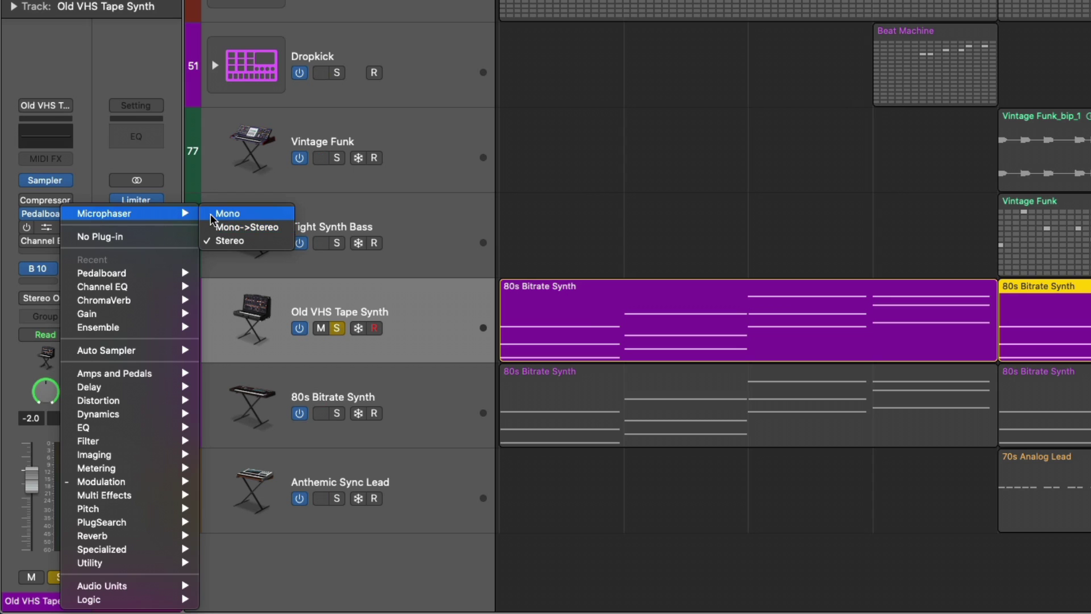
{"action": "left_click", "coordinate": [213, 214]}
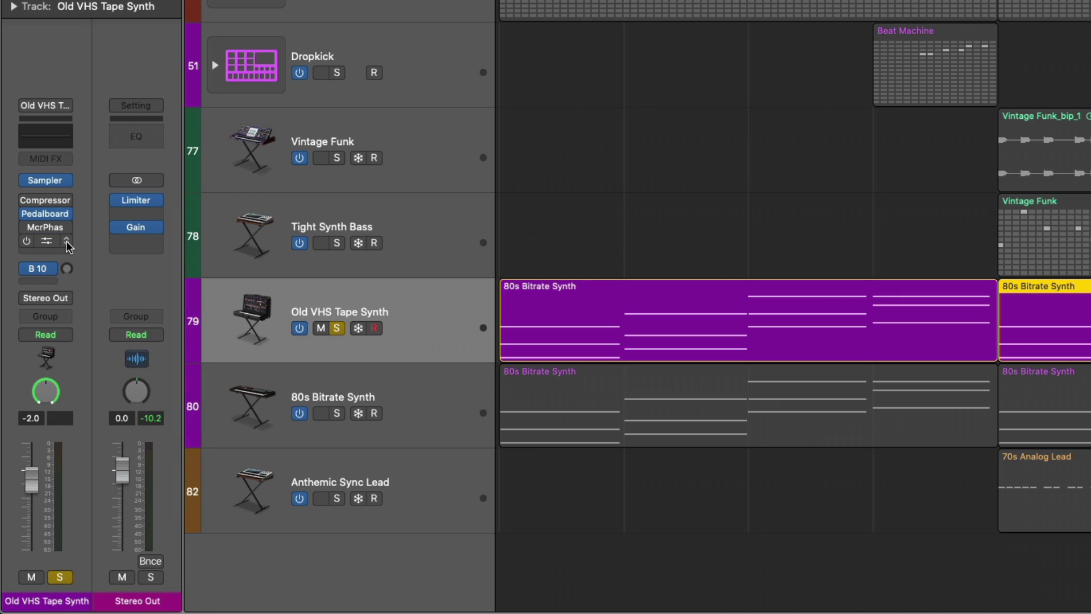
Step: Set the Channel EQ to mono and start playback
{"action": "left_click", "coordinate": [67, 242]}
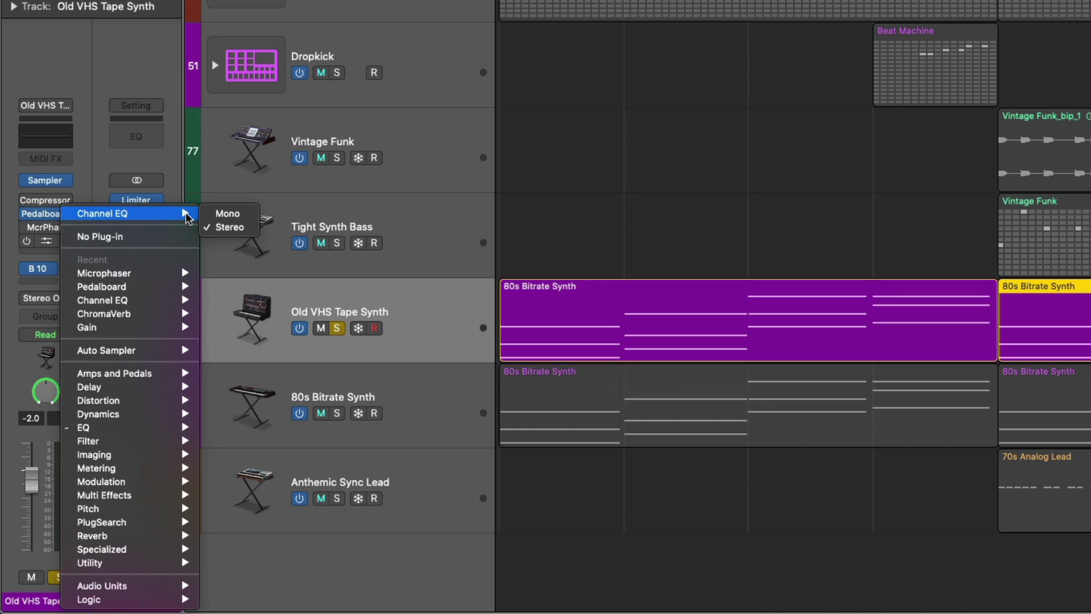
{"action": "left_click", "coordinate": [224, 214]}
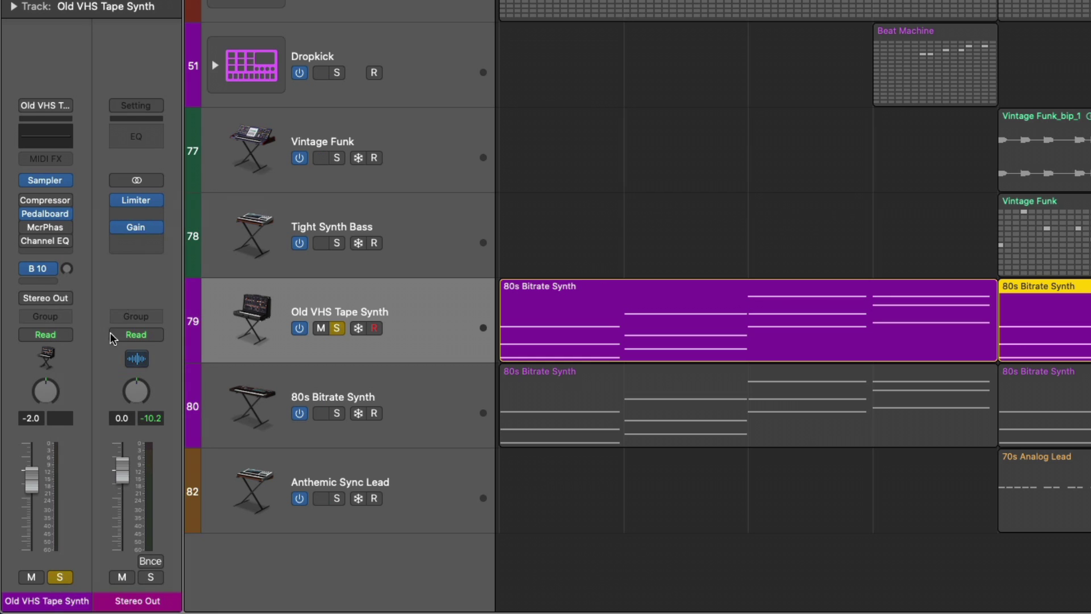
{"action": "key", "text": "space"}
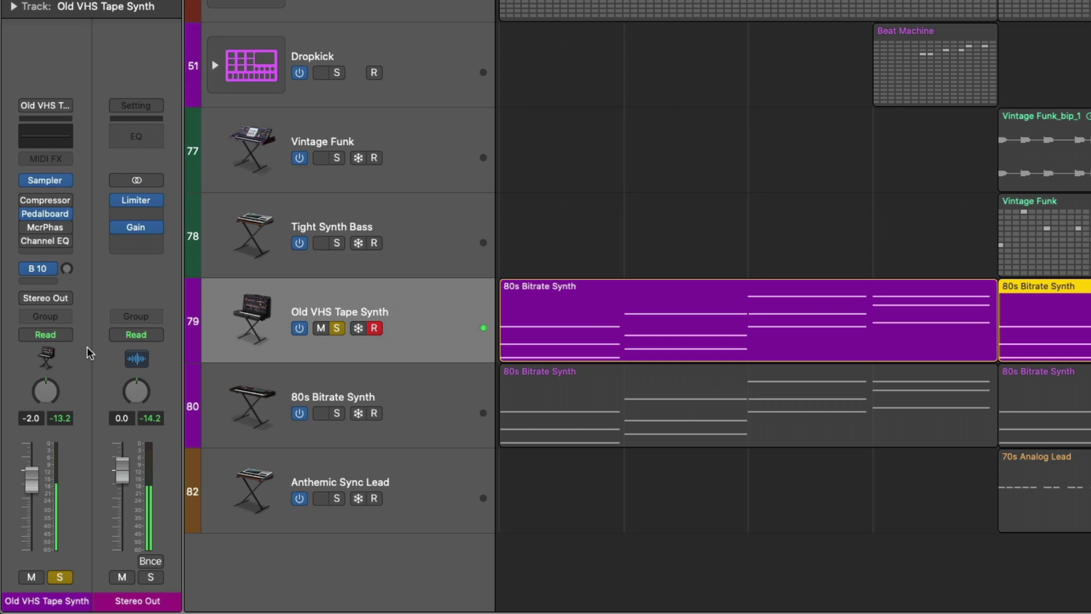
Step: Keep the Compressor in stereo and reload the Microphaser as a stereo plug-in
{"action": "left_click", "coordinate": [70, 200]}
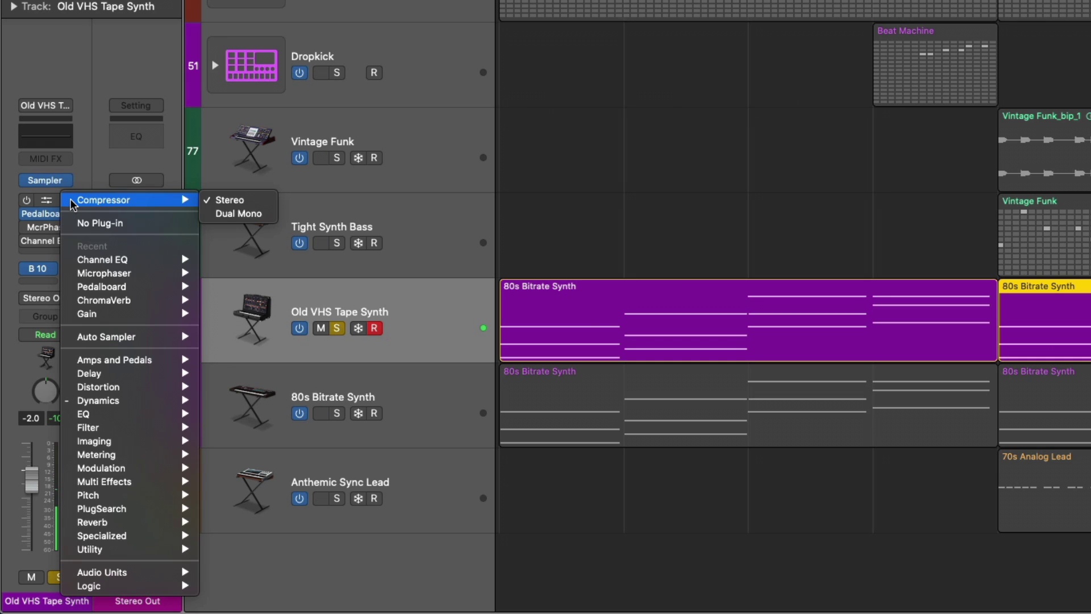
{"action": "left_click", "coordinate": [230, 200]}
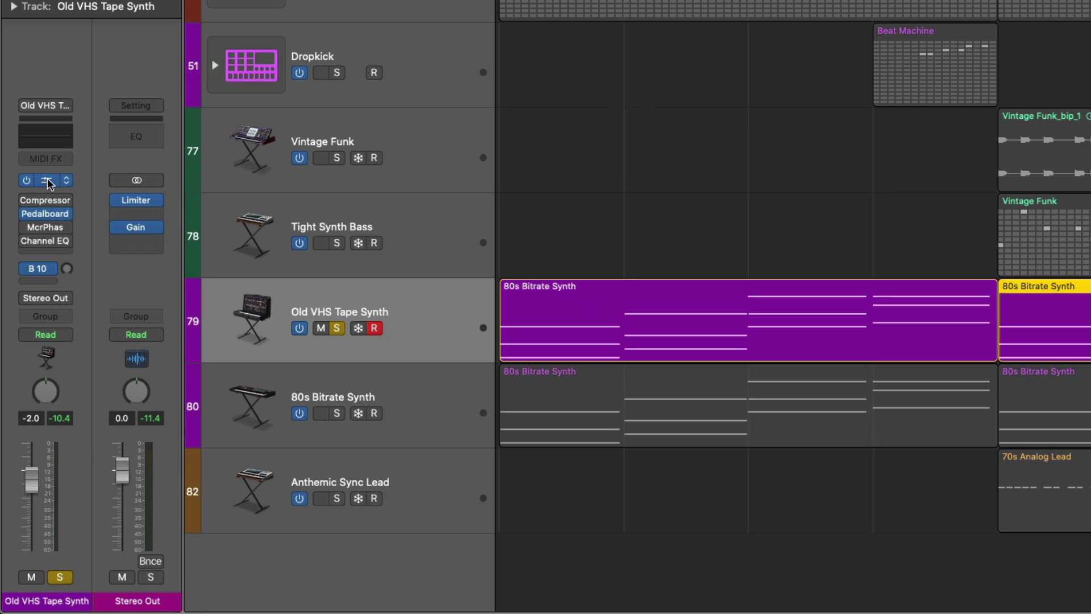
{"action": "mouse_move", "coordinate": [42, 200]}
{"action": "left_click", "coordinate": [66, 213]}
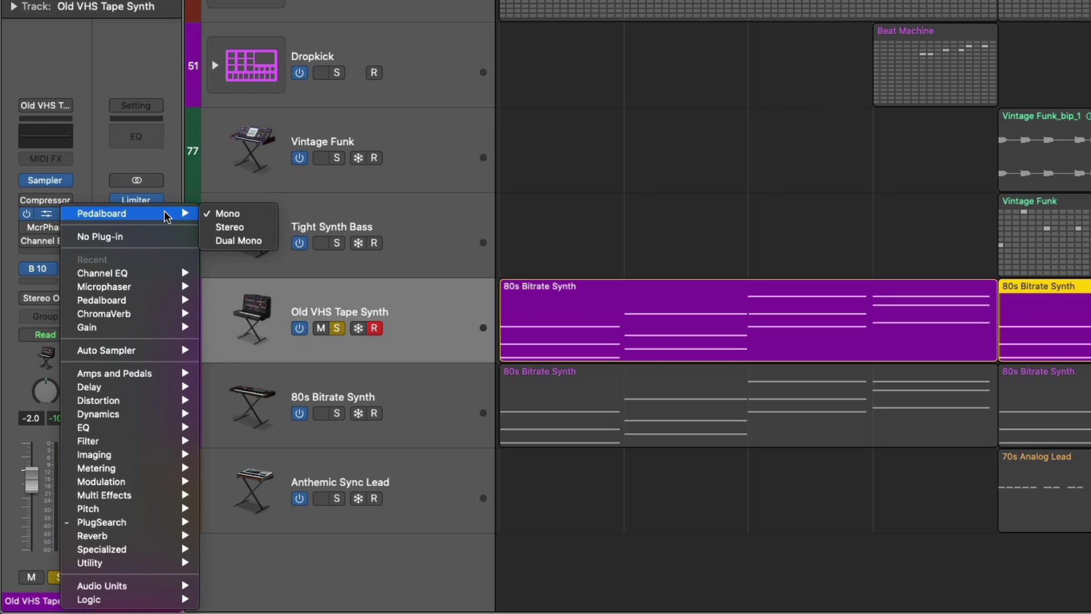
{"action": "left_click", "coordinate": [56, 122]}
{"action": "left_click", "coordinate": [68, 228]}
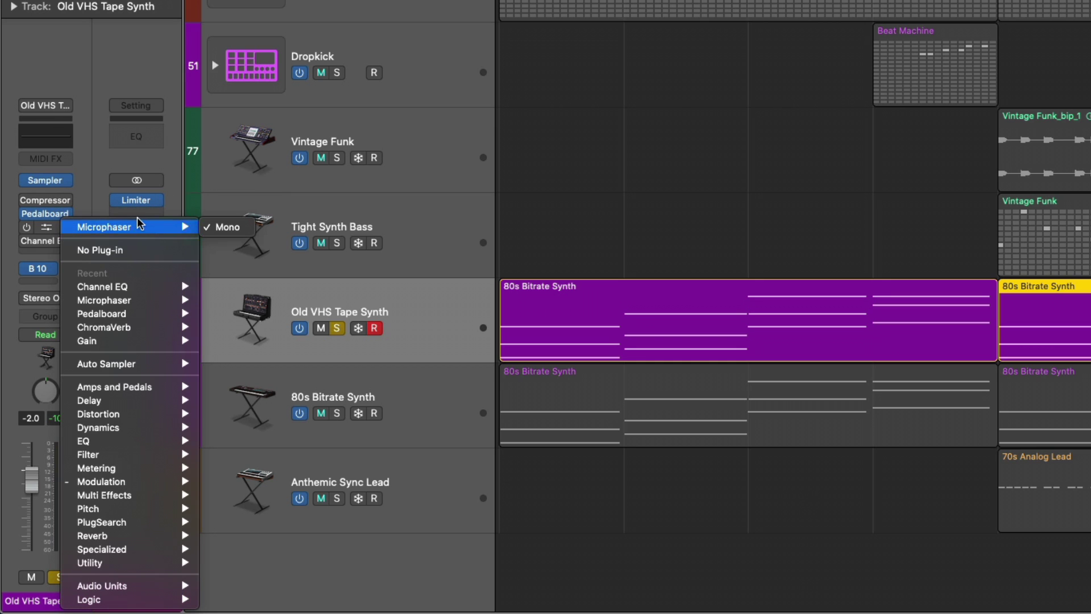
{"action": "left_click", "coordinate": [118, 217]}
{"action": "left_click", "coordinate": [67, 227]}
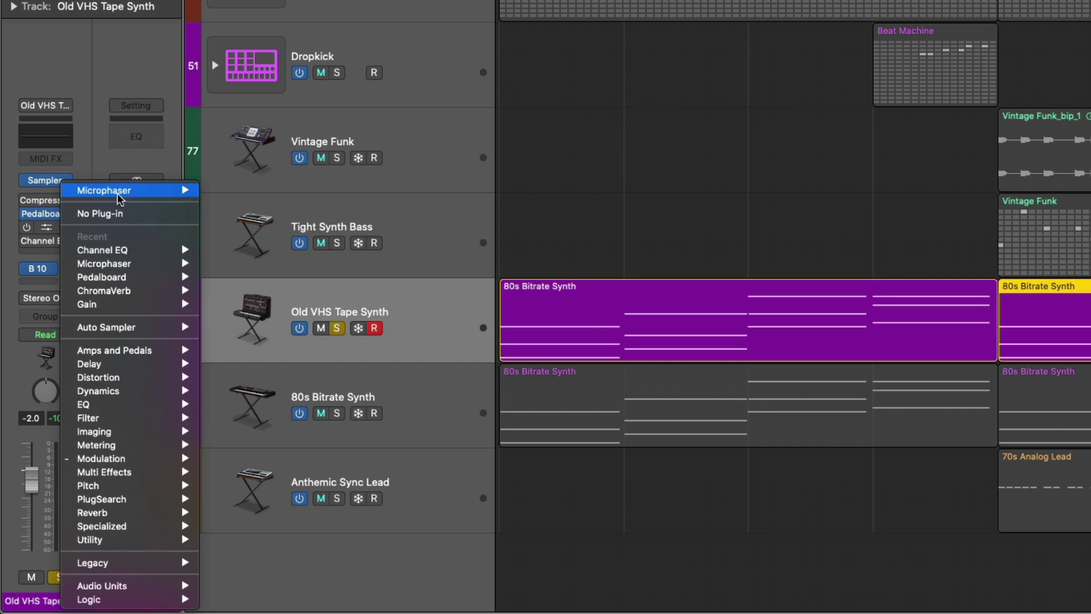
{"action": "mouse_move", "coordinate": [193, 195]}
{"action": "left_click", "coordinate": [230, 203]}
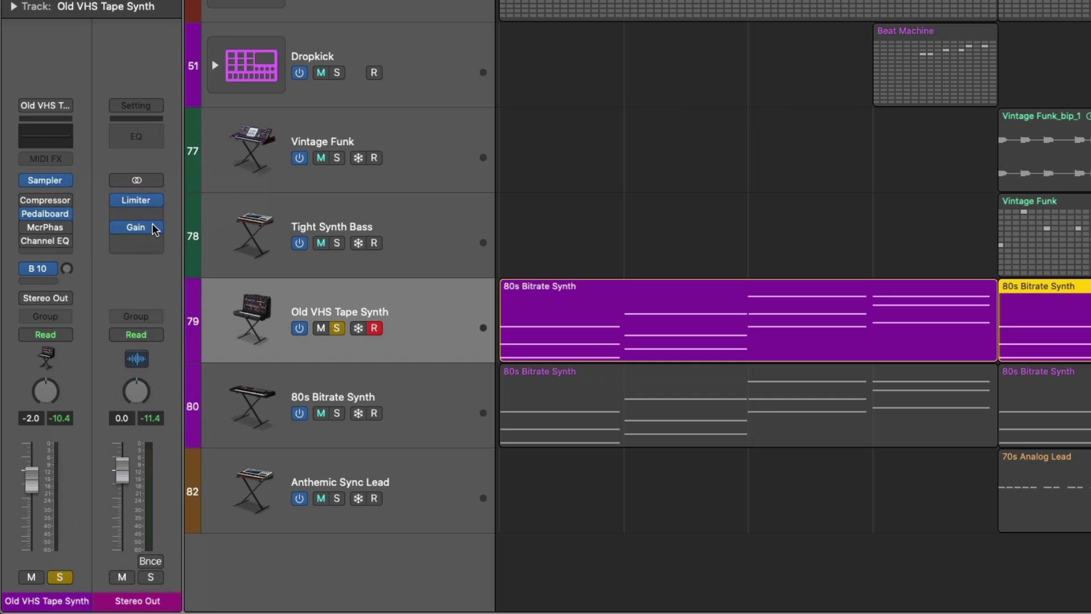
Step: Load the Channel EQ in dual mono
{"action": "left_click", "coordinate": [64, 243]}
{"action": "mouse_move", "coordinate": [91, 215]}
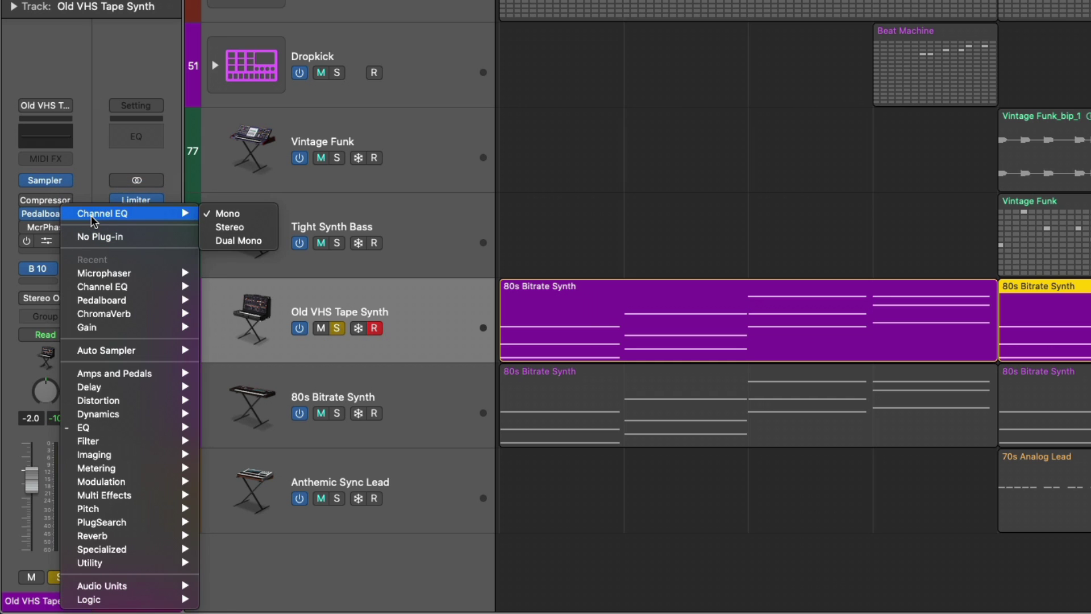
{"action": "left_click", "coordinate": [214, 241]}
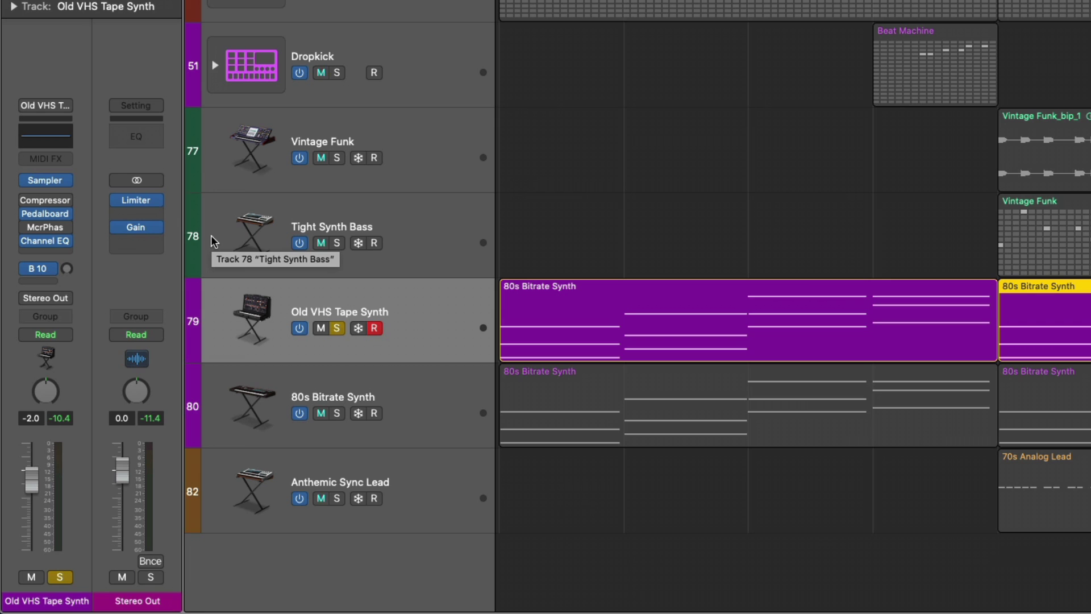
Step: Look through the Sampler instrument and Compressor format menus, leaving both unchanged
{"action": "left_click", "coordinate": [63, 182]}
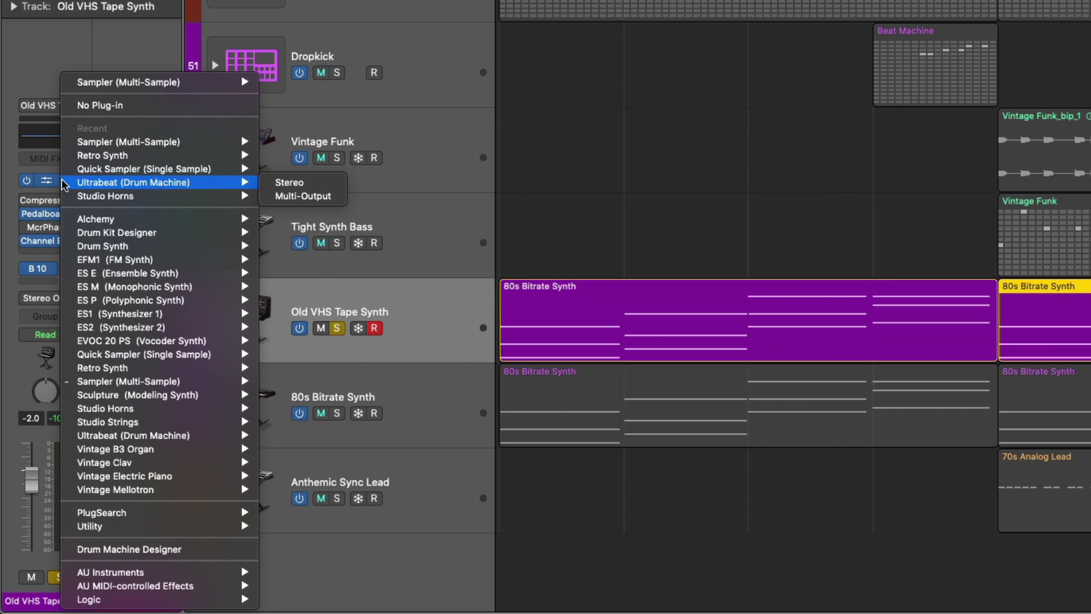
{"action": "mouse_move", "coordinate": [117, 88]}
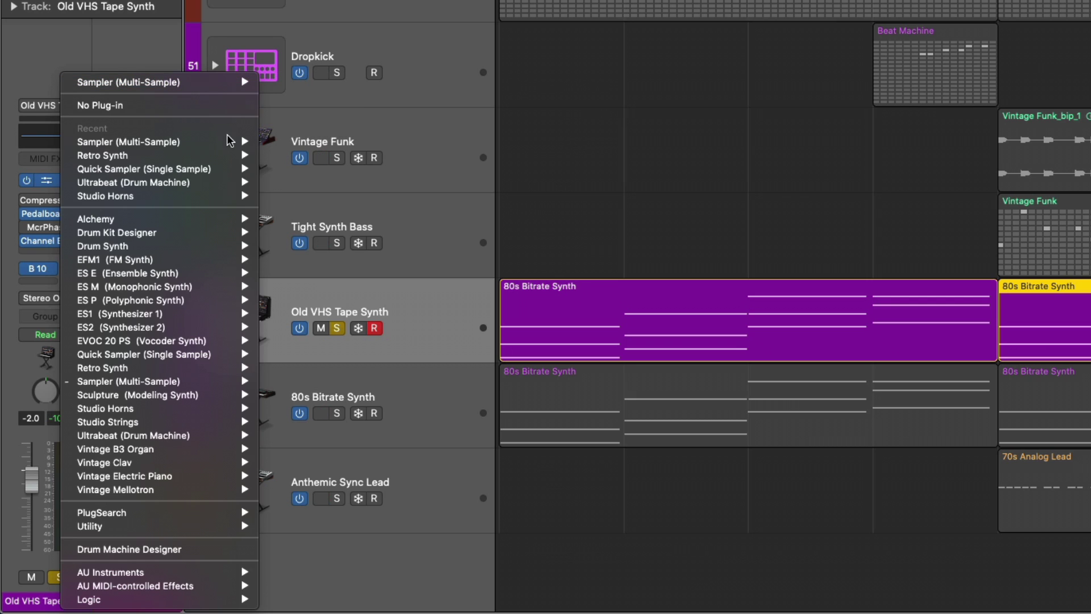
{"action": "mouse_move", "coordinate": [180, 223]}
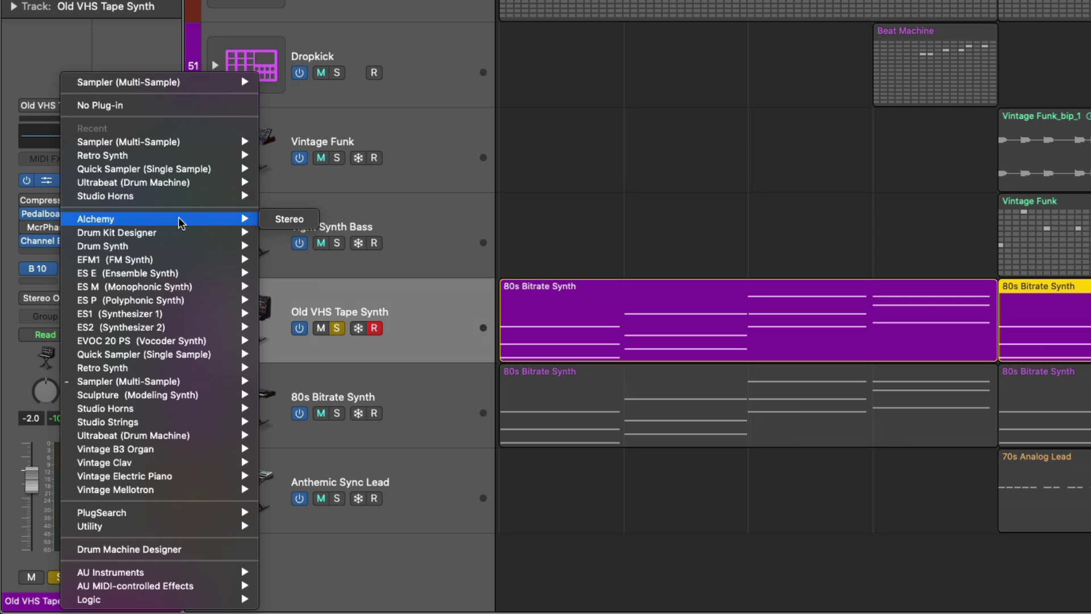
{"action": "left_click", "coordinate": [58, 50]}
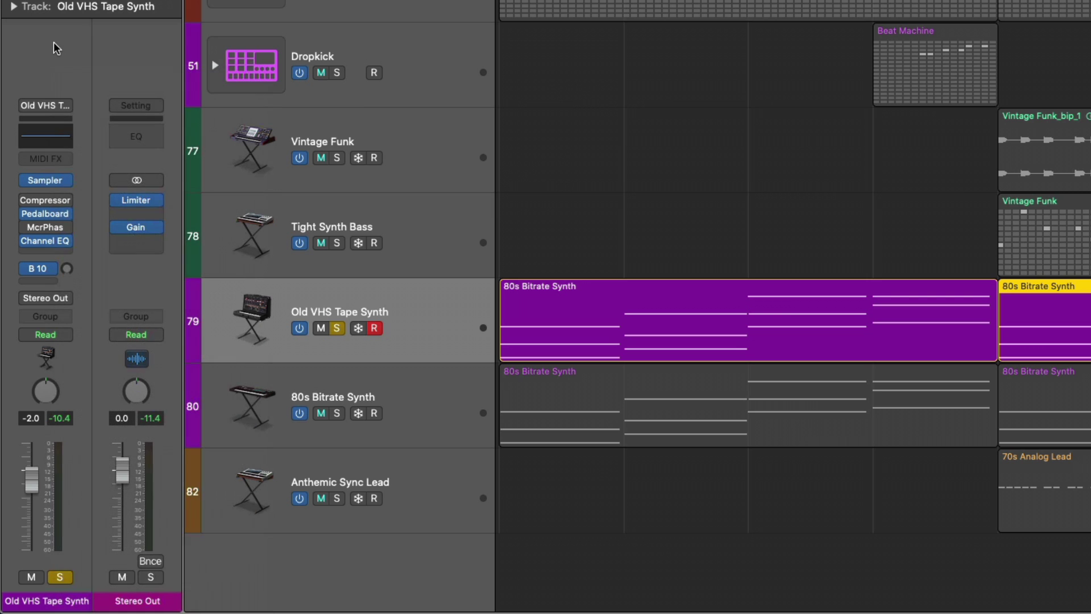
{"action": "left_click", "coordinate": [68, 204]}
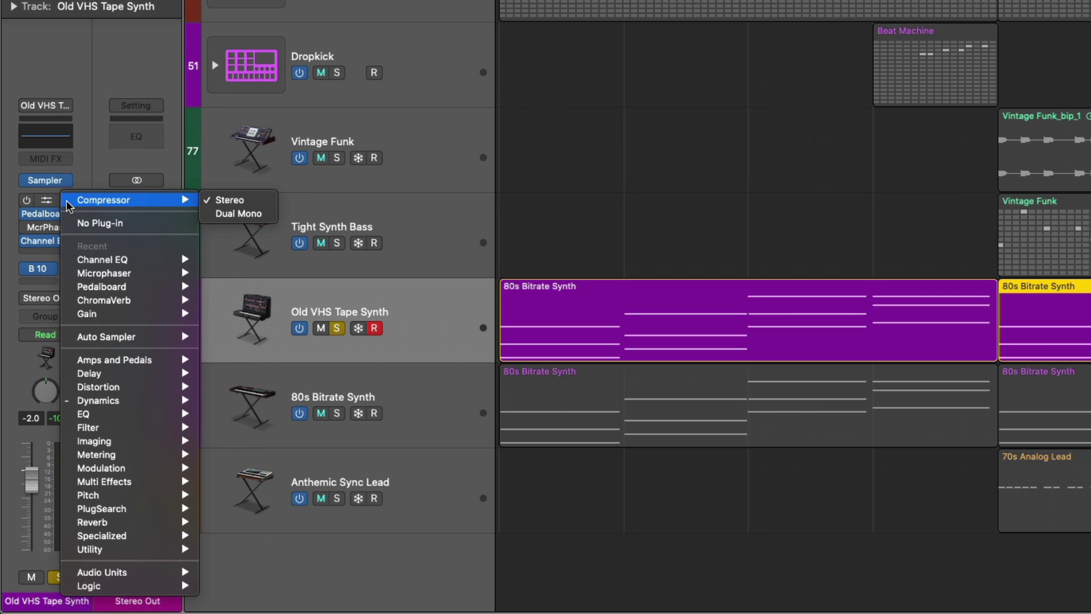
{"action": "left_click", "coordinate": [84, 159]}
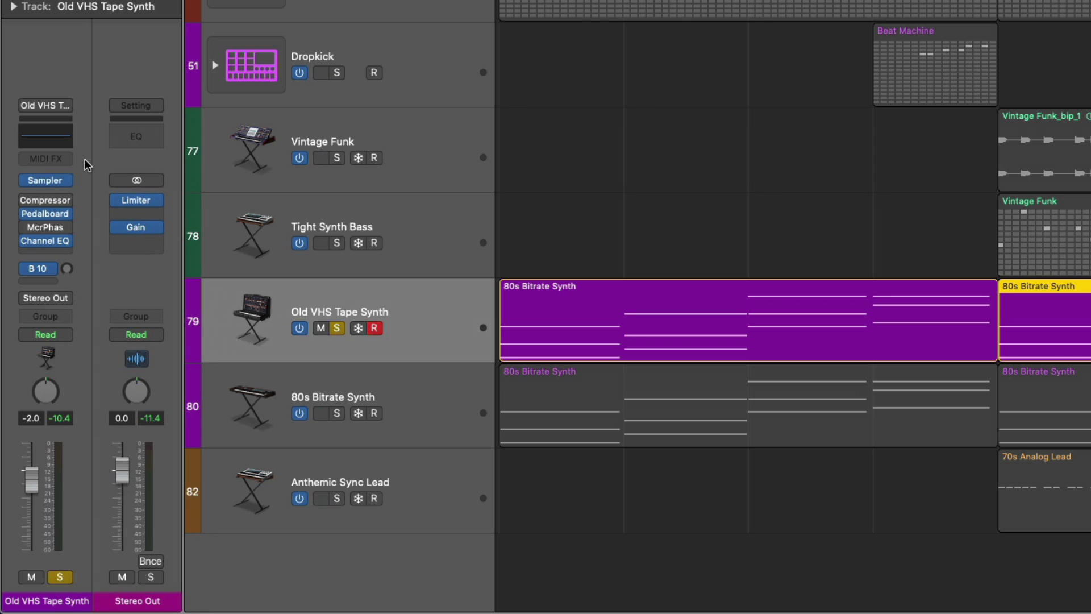
Step: In the Mixer, select Stereo Out and move its Limiter down one insert slot
{"action": "key", "text": "x"}
{"action": "left_click", "coordinate": [801, 580]}
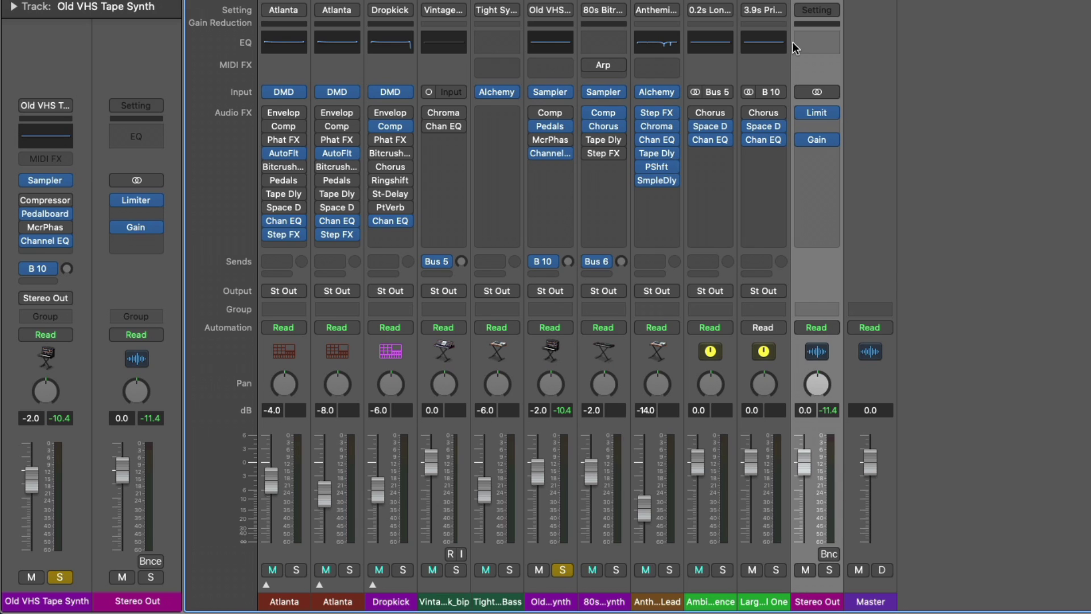
{"action": "mouse_move", "coordinate": [818, 117]}
{"action": "left_click_drag", "start_coordinate": [816, 112], "coordinate": [817, 128]}
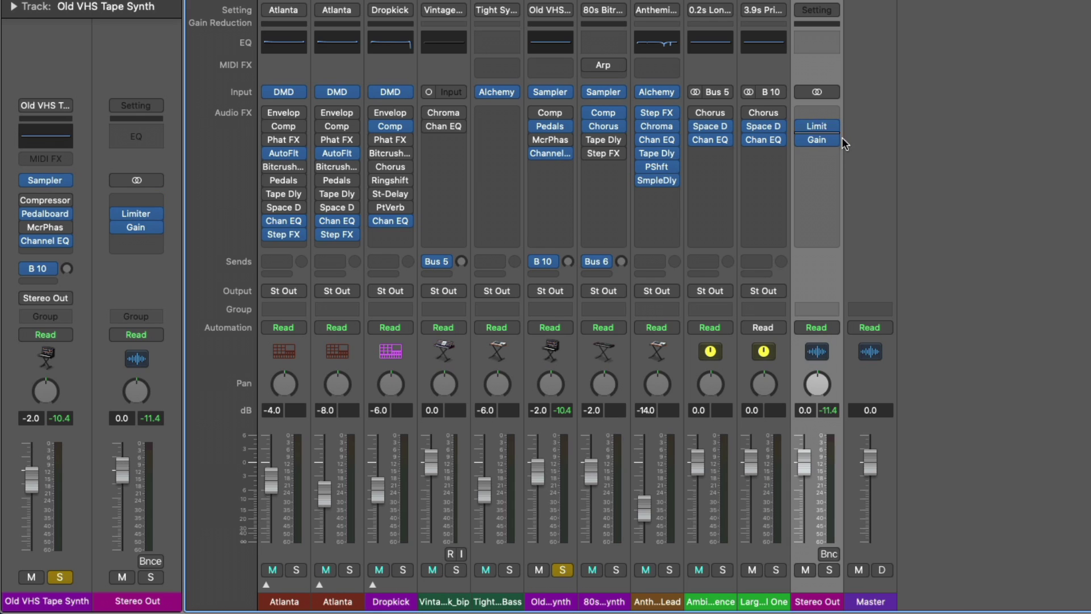
Step: Copy the Vintage strip's Channel EQ into Stereo Out's first Audio FX slot
{"action": "left_click", "coordinate": [823, 109]}
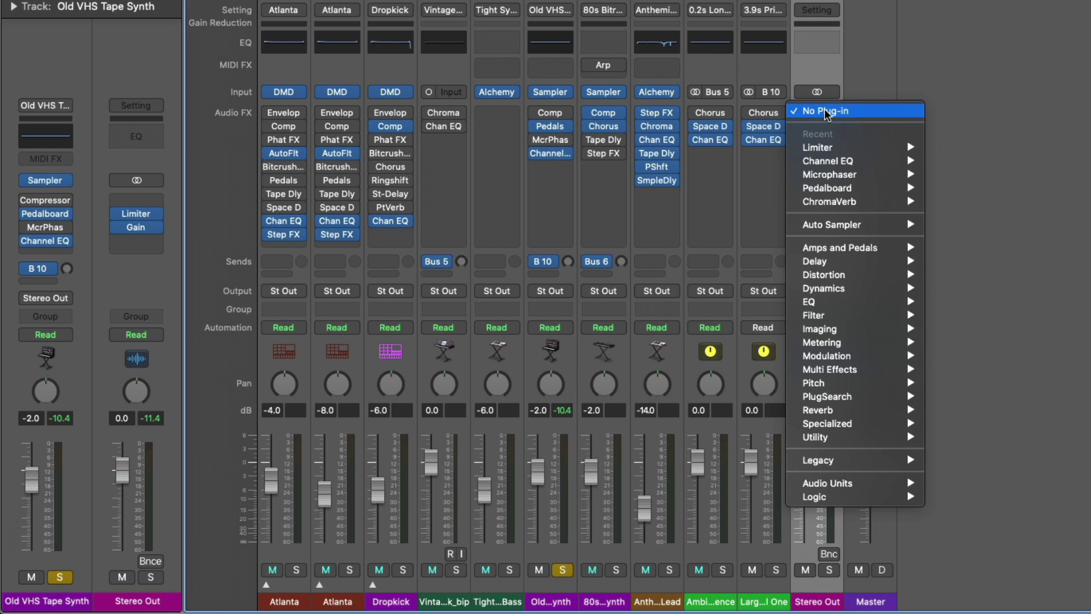
{"action": "mouse_move", "coordinate": [886, 162]}
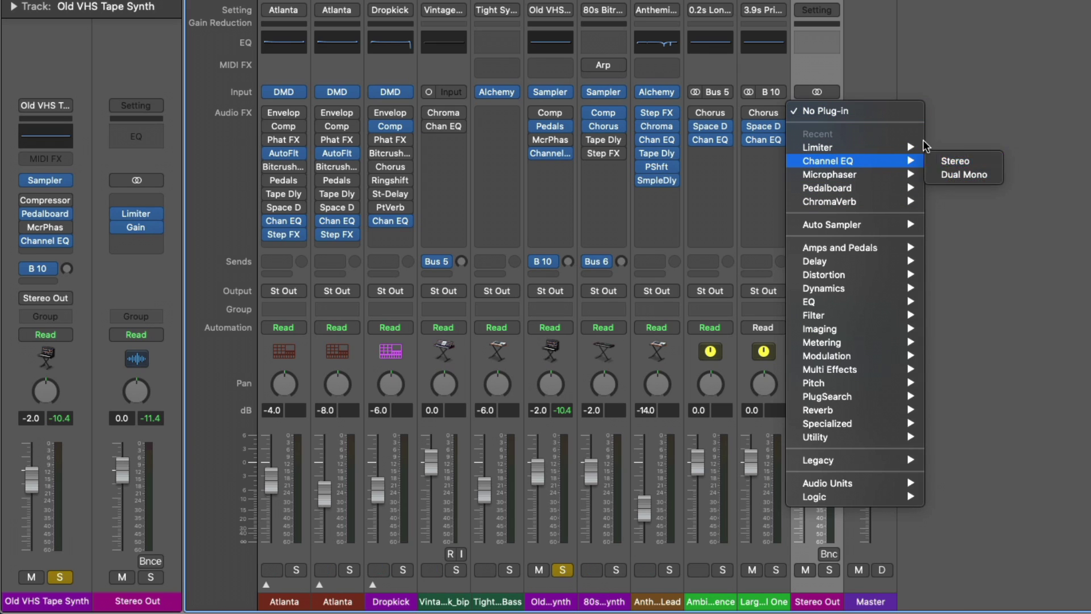
{"action": "left_click", "coordinate": [926, 96]}
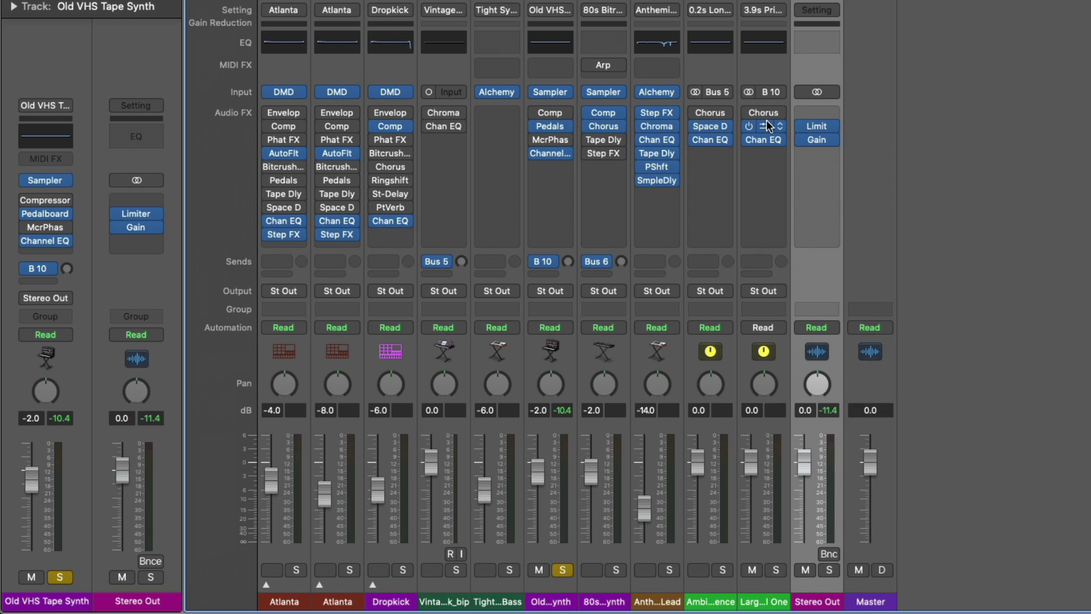
{"action": "mouse_move", "coordinate": [451, 131]}
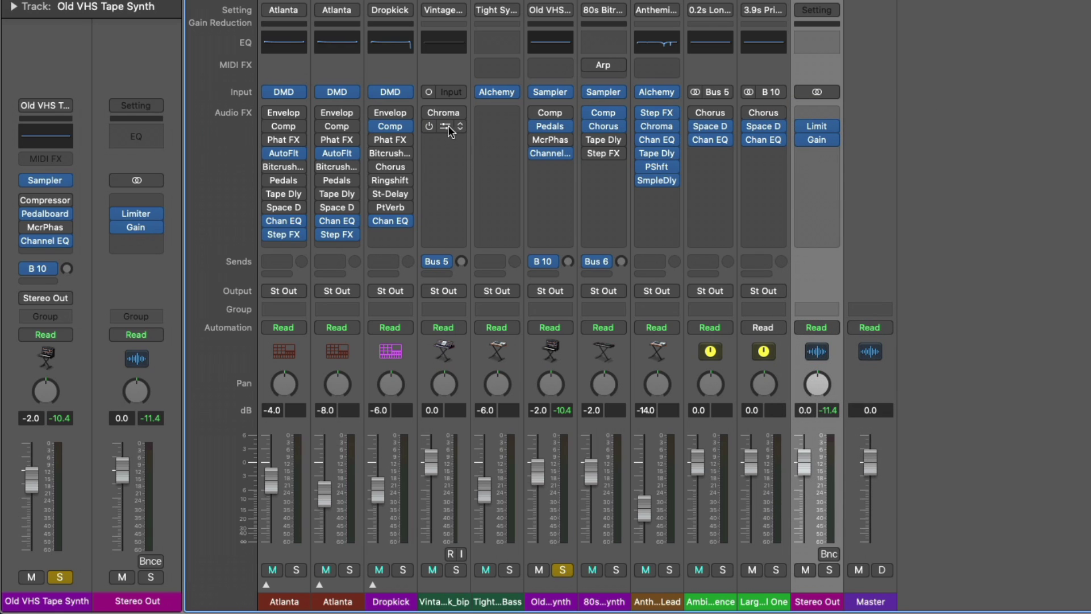
{"action": "left_click_drag", "start_coordinate": [451, 132], "coordinate": [816, 113]}
{"action": "left_click", "coordinate": [835, 118]}
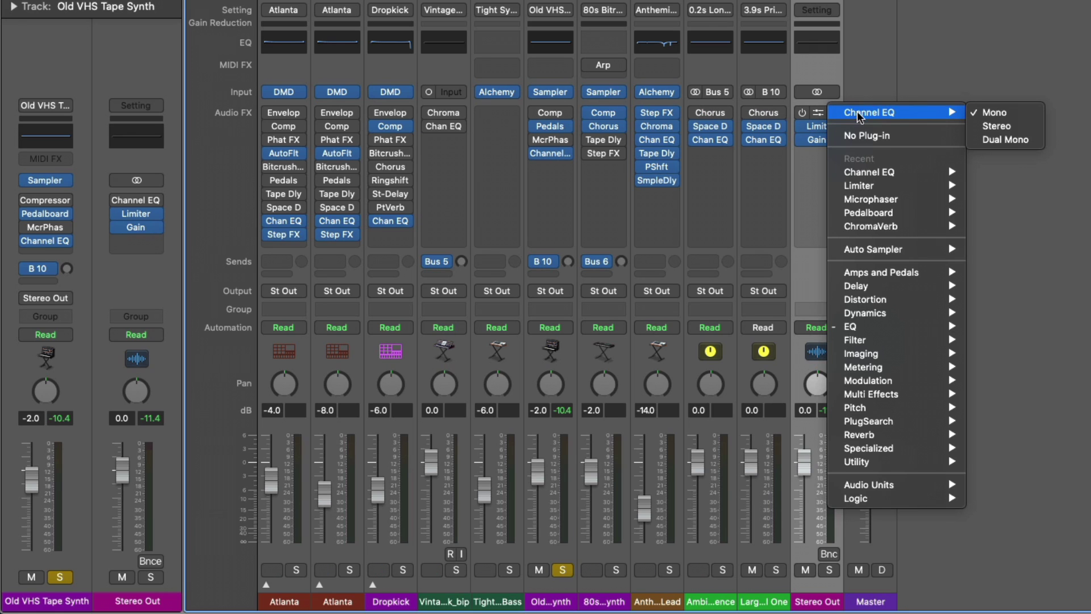
Step: Add Gain under the Stereo Out Limiter, un-solo Old VHS Tape Synth, and play the mix
{"action": "left_click", "coordinate": [999, 101]}
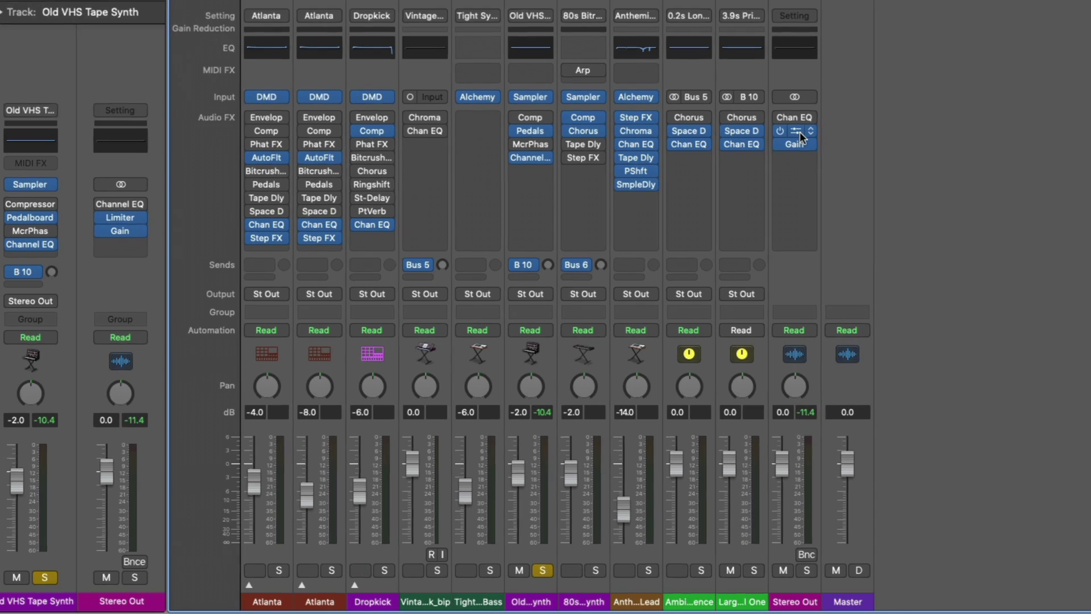
{"action": "left_click", "coordinate": [818, 127]}
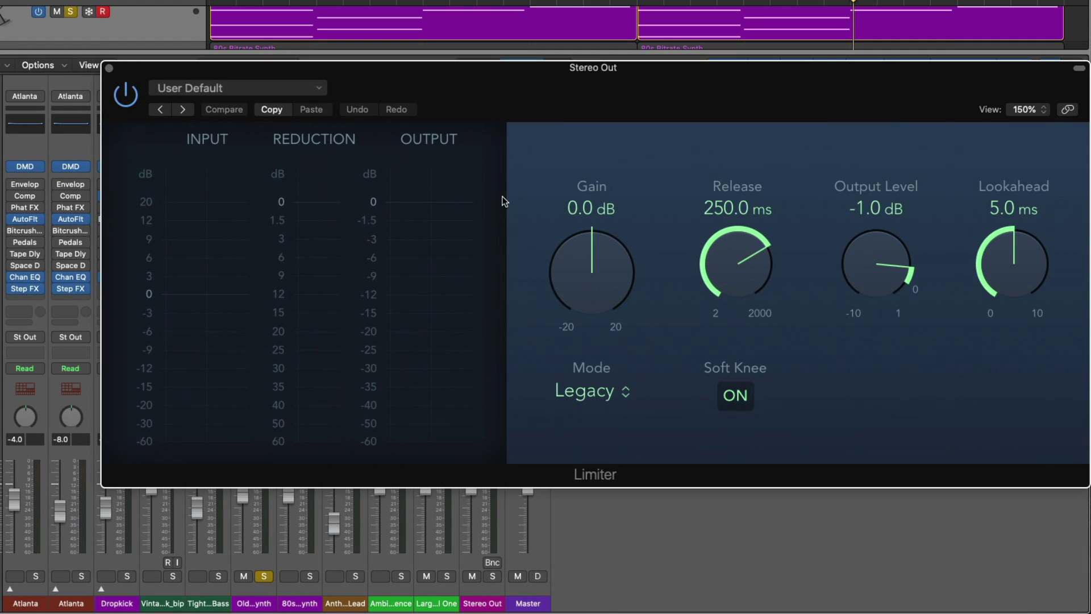
{"action": "key", "text": "super+w"}
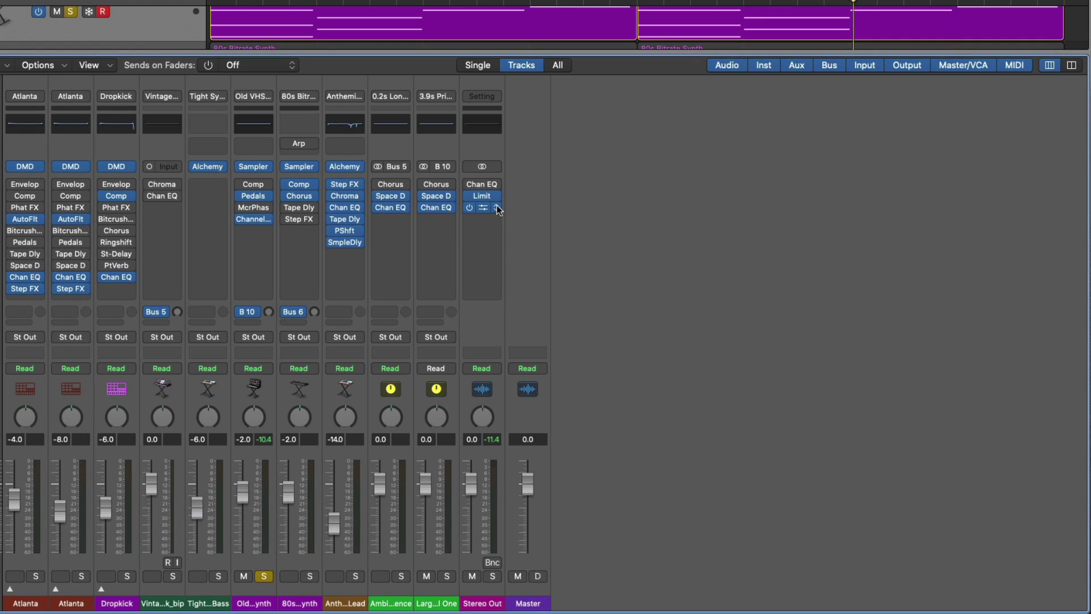
{"action": "left_click", "coordinate": [498, 210]}
{"action": "left_click", "coordinate": [533, 208]}
{"action": "left_click", "coordinate": [263, 576]}
{"action": "key", "text": "space"}
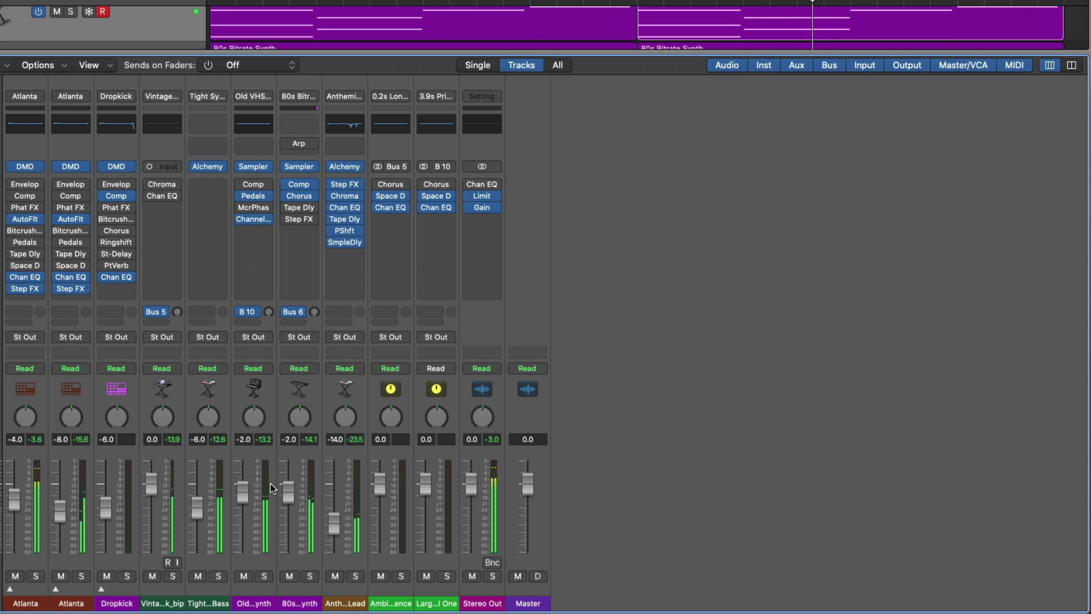
Step: Reload the Stereo Out Channel EQ in stereo instead of mono
{"action": "left_click", "coordinate": [497, 184]}
{"action": "left_click", "coordinate": [625, 196]}
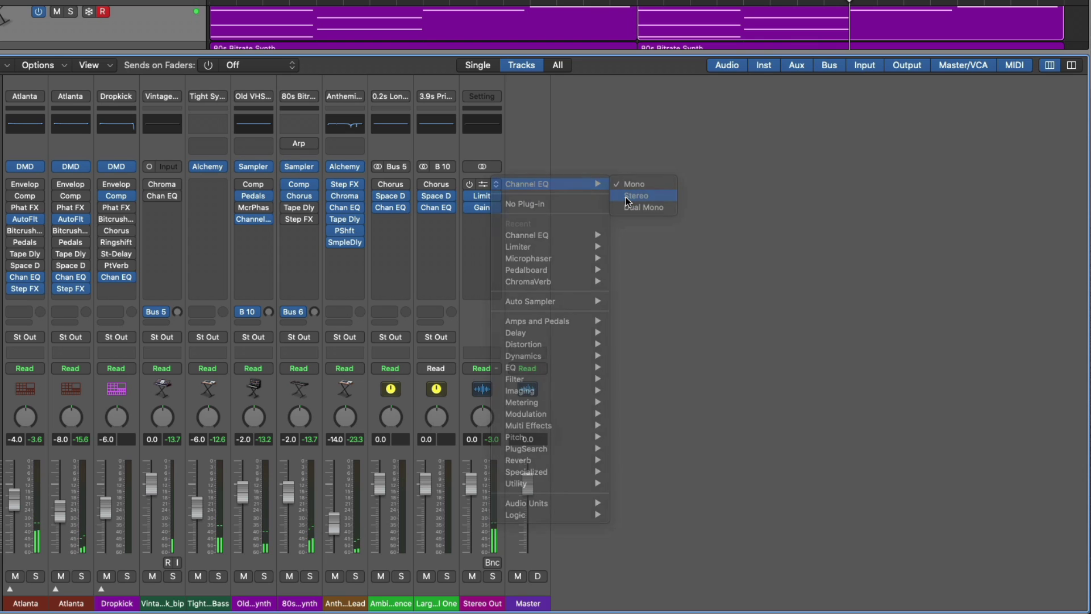